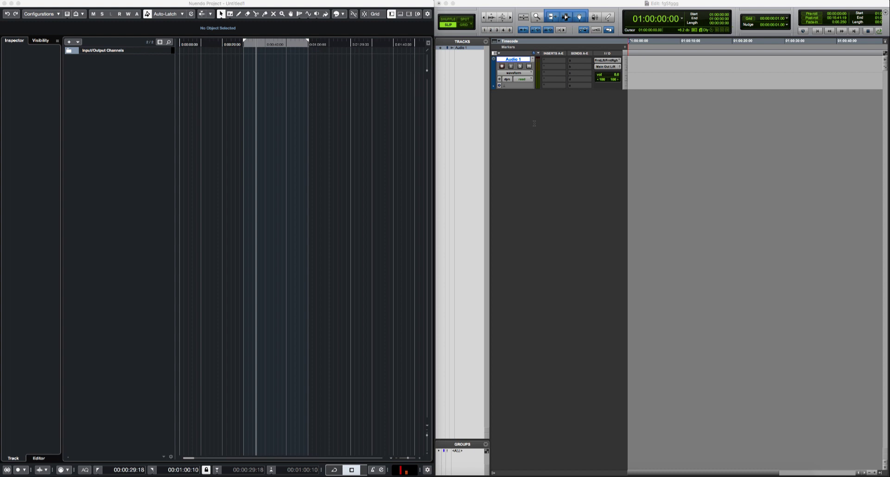
- Undo the creation of the Audio 1 track in Pro Tools
key("super+z")
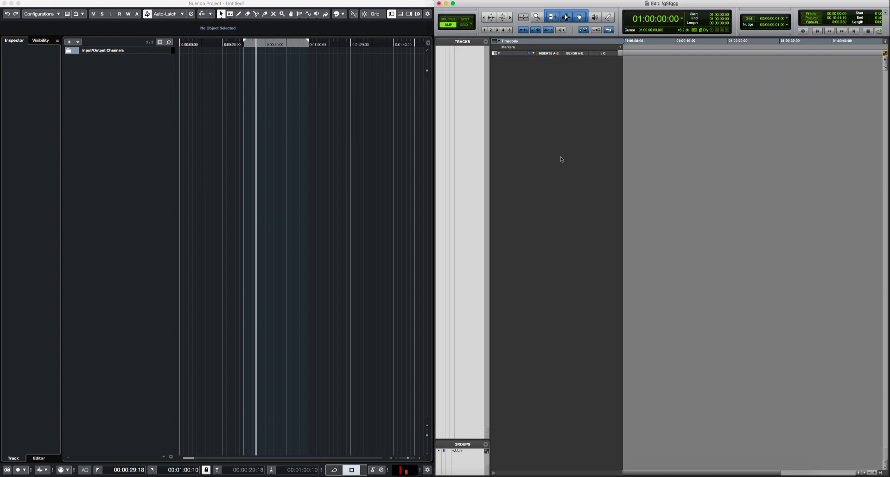
left_click(338, 136)
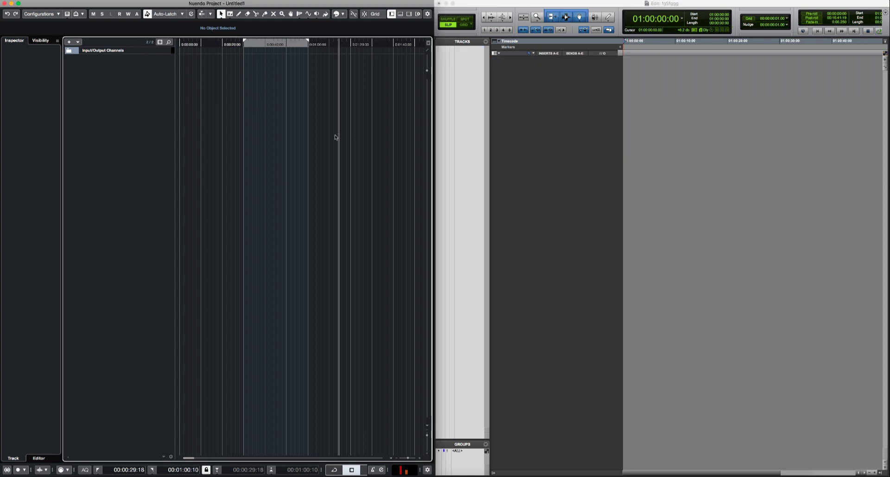
left_click(247, 117)
left_click(220, 71)
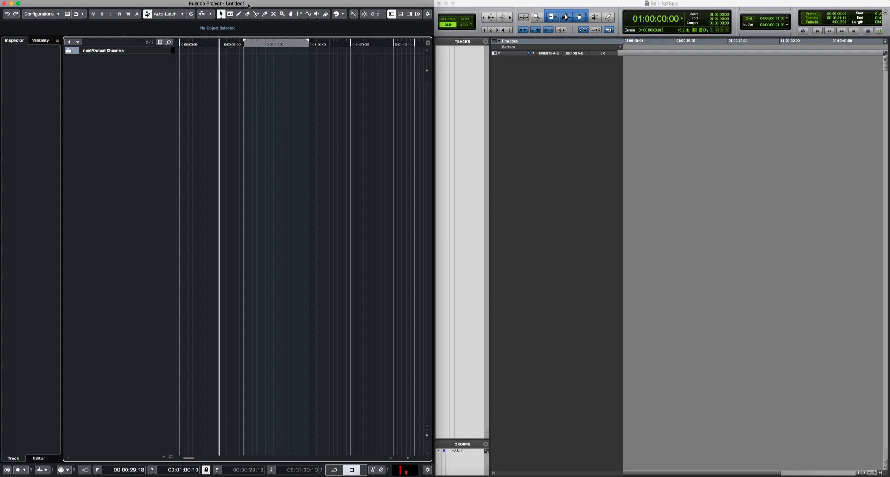
left_click(532, 431)
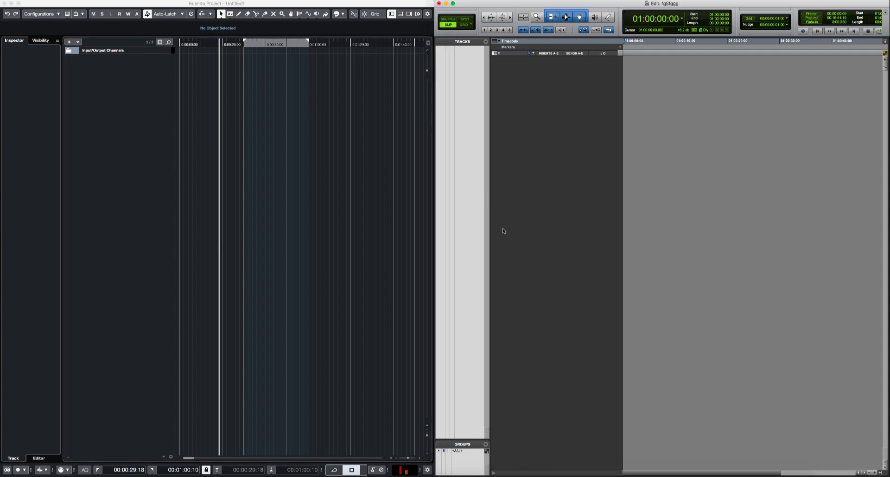
left_click(354, 238)
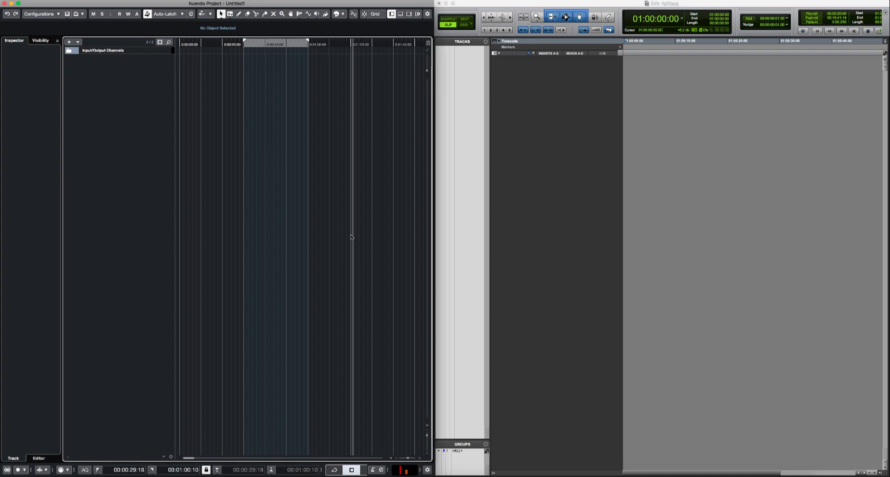
left_click(529, 165)
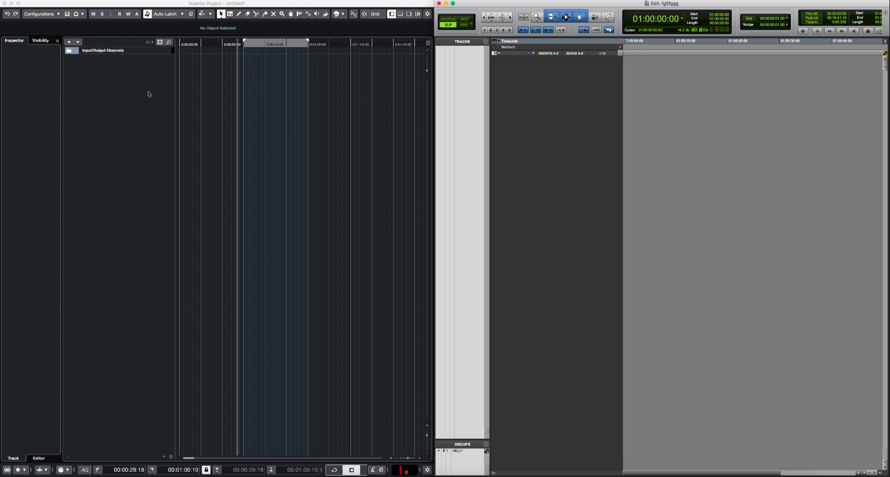
left_click(149, 110)
- Add two audio tracks in the Pro Tools session, opening Nuendo's new audio track settings between them
left_click(589, 171)
double_click(539, 129)
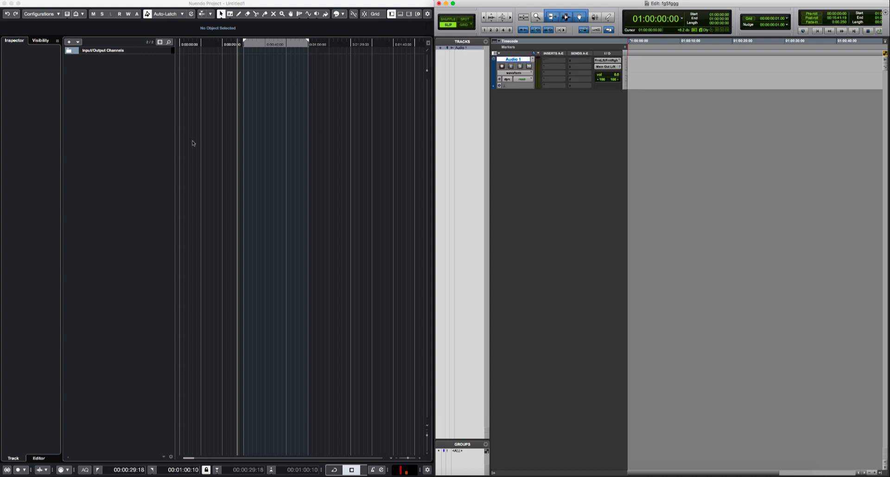
double_click(157, 107)
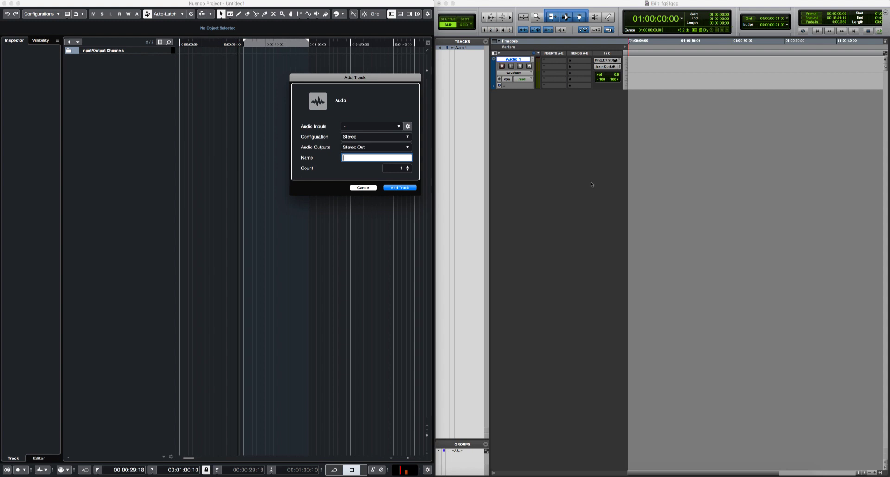
left_click(576, 167)
double_click(576, 147)
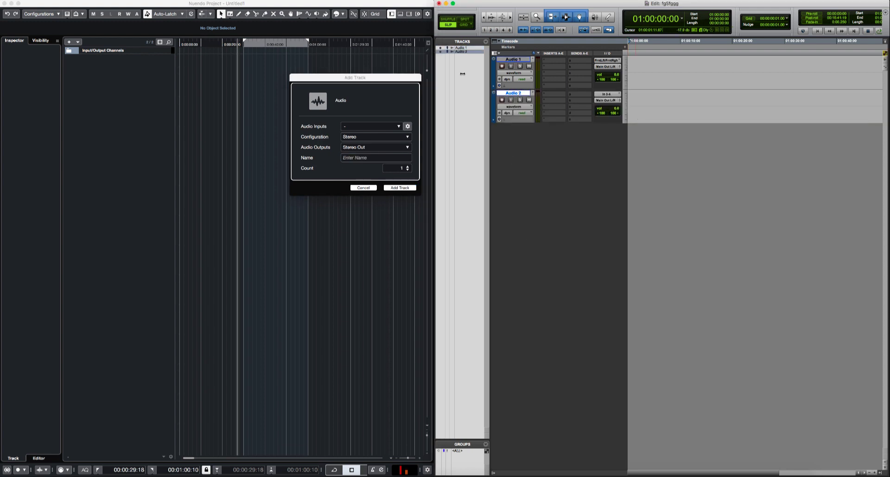
- Switch to Nuendo and add one audio track with the Stereo configuration
left_click(386, 80)
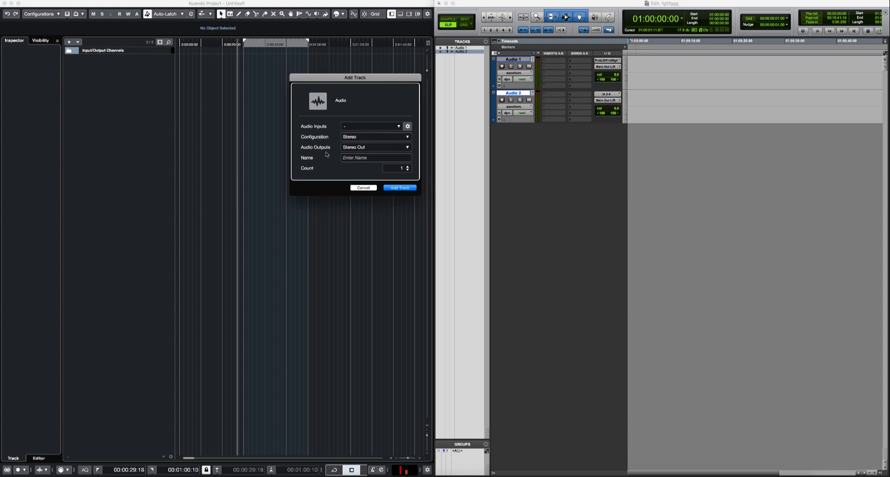
left_click(366, 137)
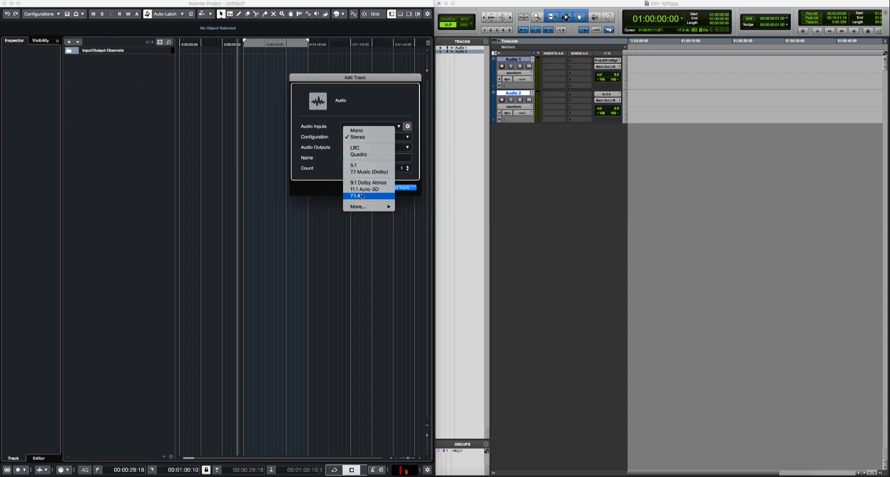
left_click(366, 136)
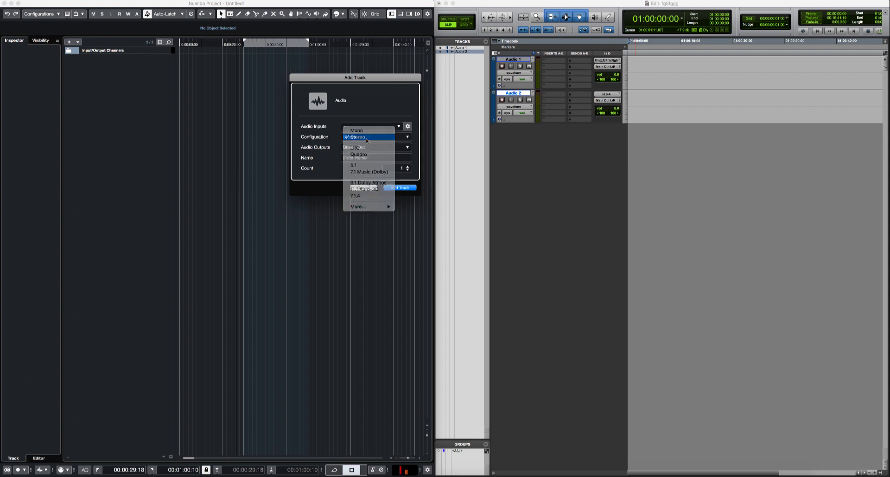
left_click(404, 187)
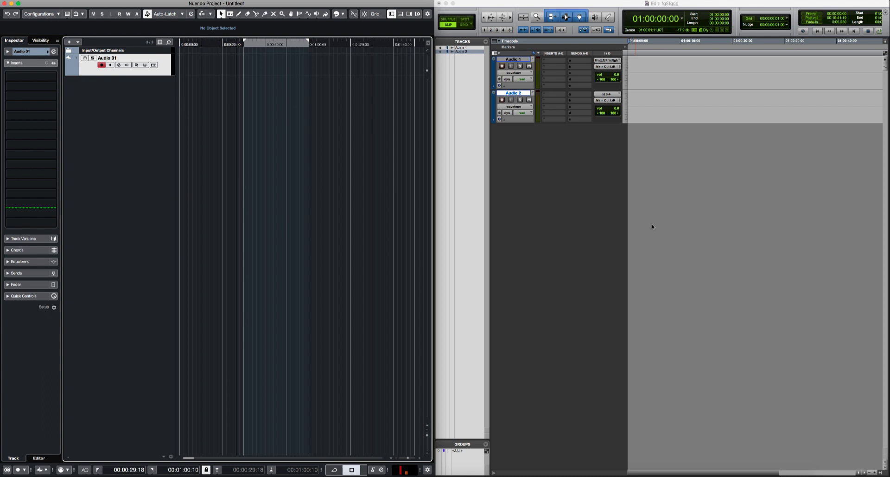
- Draw an empty audio event about 34 seconds long on the Audio 01 track in Nuendo
left_click(220, 46)
left_click_drag(233, 65, 307, 66)
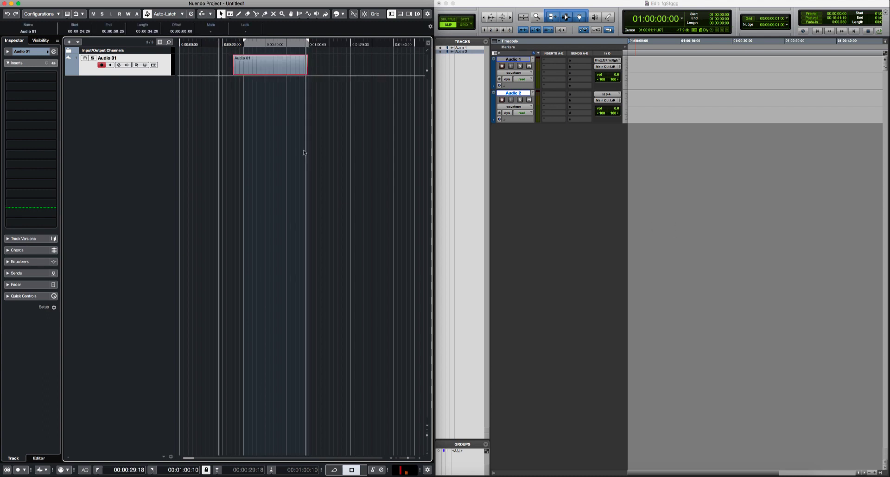
- Switch to Pro Tools and consolidate a range of about 11 seconds on the Audio 1 track into an empty clip
left_click(737, 72)
left_click_drag(671, 73, 731, 74)
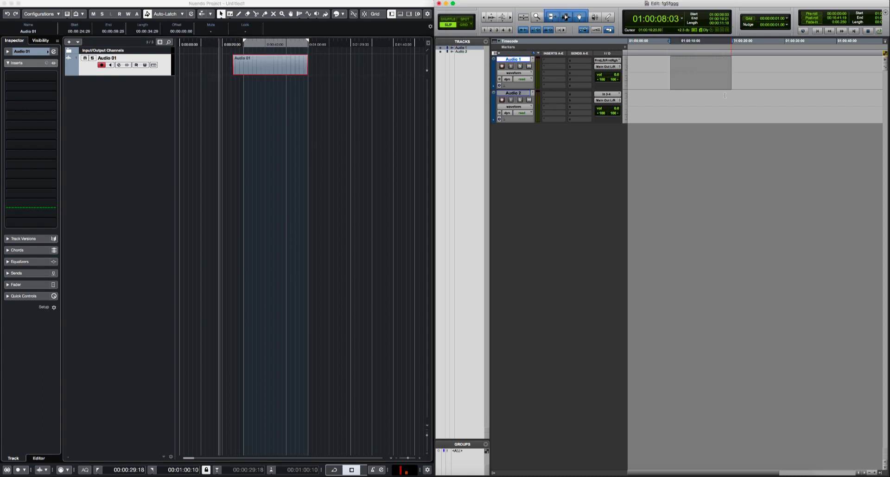
key("alt+shift+3")
- Delete the empty clip from Audio 1 in Pro Tools and the empty event from Audio 01 in Nuendo
left_click(697, 92)
left_click(700, 84)
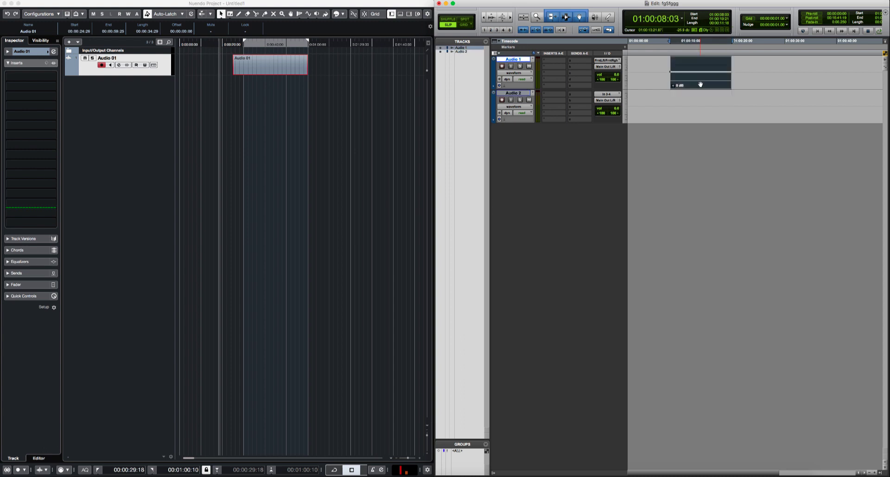
key("BackSpace")
left_click(306, 71)
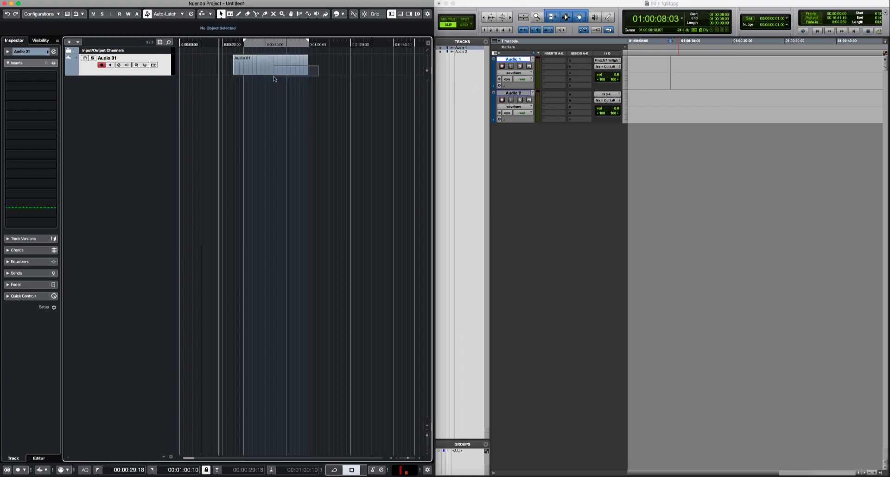
key("Delete")
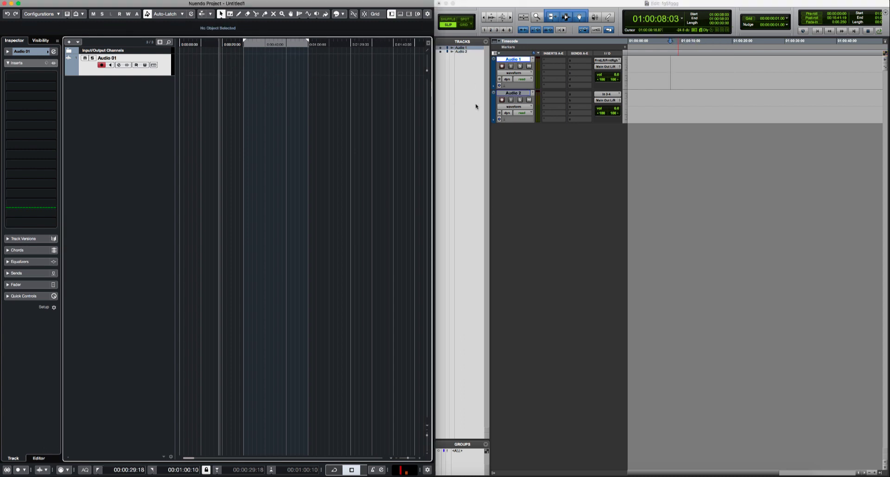
left_click(559, 61)
left_click(586, 145)
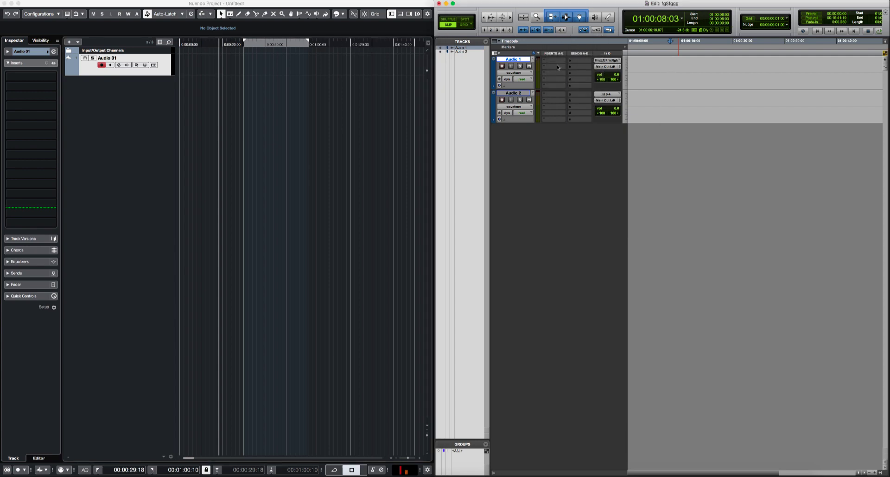
left_click(557, 65)
left_click(544, 144)
- Insert the REQ 6 Stereo plug-in on Audio 01 in Nuendo and move it to the second insert slot
left_click_drag(175, 96, 195, 96)
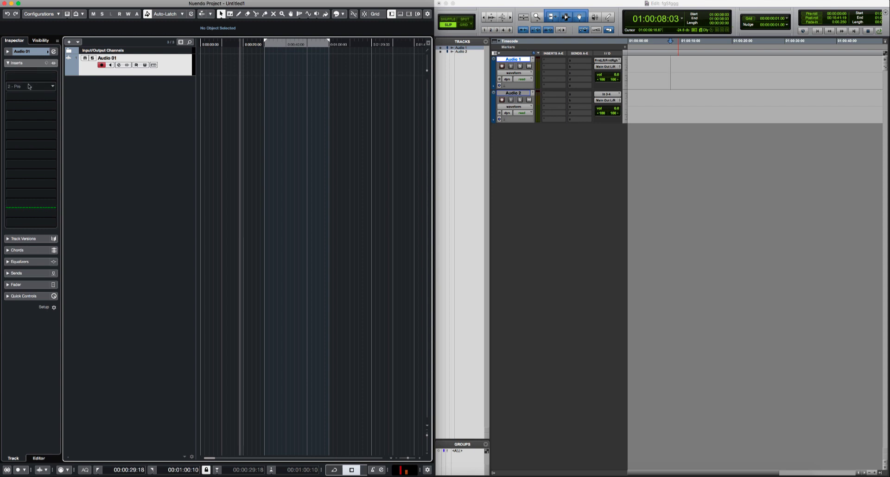
left_click(48, 97)
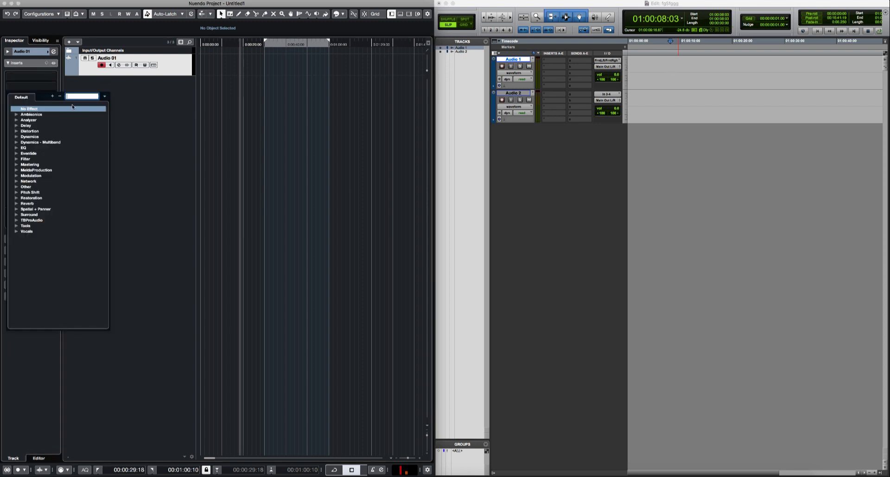
type("req")
key("Down")
key("Down")
key("Down")
key("Down")
key("Down")
key("Down")
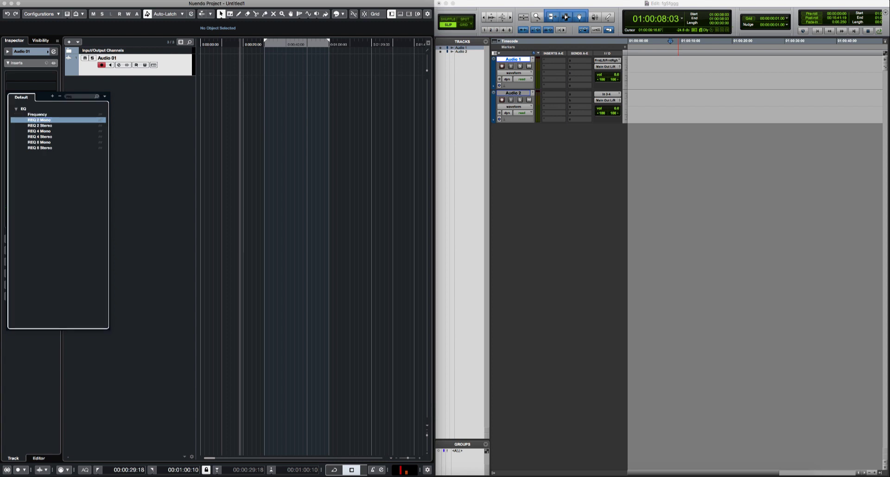
key("Return")
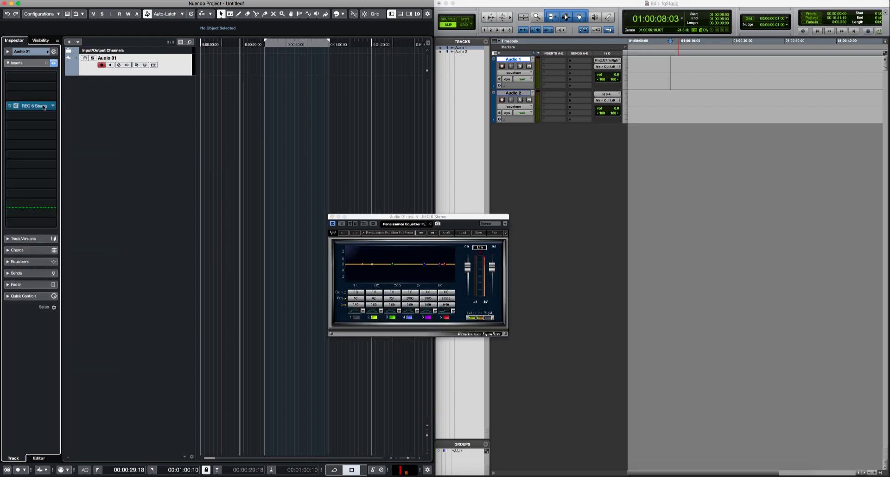
mouse_move(41, 96)
left_mouse_down()
mouse_move(43, 117)
mouse_move(44, 88)
left_mouse_up()
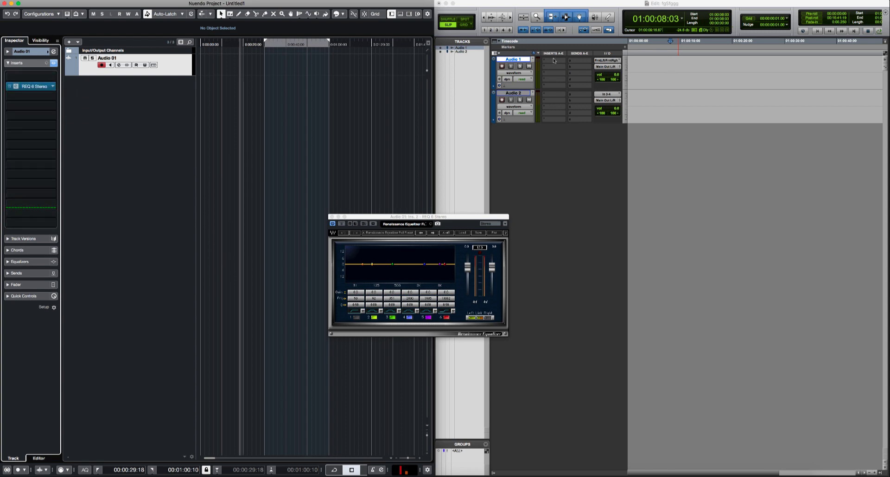
- Switch to Pro Tools, insert the REQ 6 plug-in on Audio 1 and move it to the third insert slot
left_click(555, 60)
left_click(571, 50)
type("req")
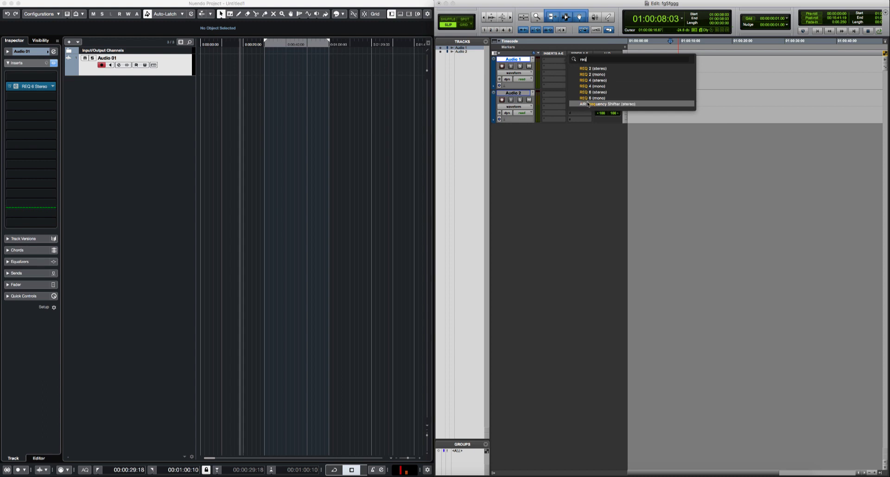
left_click(585, 97)
left_click_drag(556, 61, 531, 88)
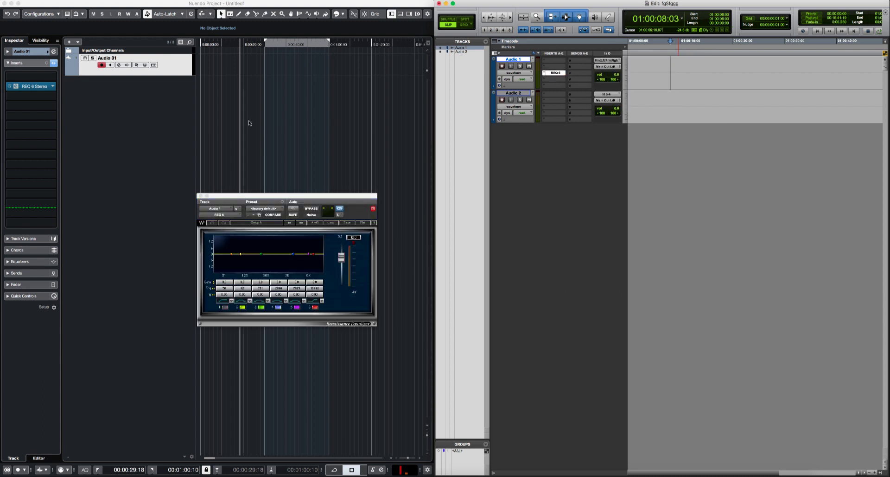
- Remove the REQ 6 Stereo plug-in from the Audio 01 inserts in Nuendo
left_click(80, 88)
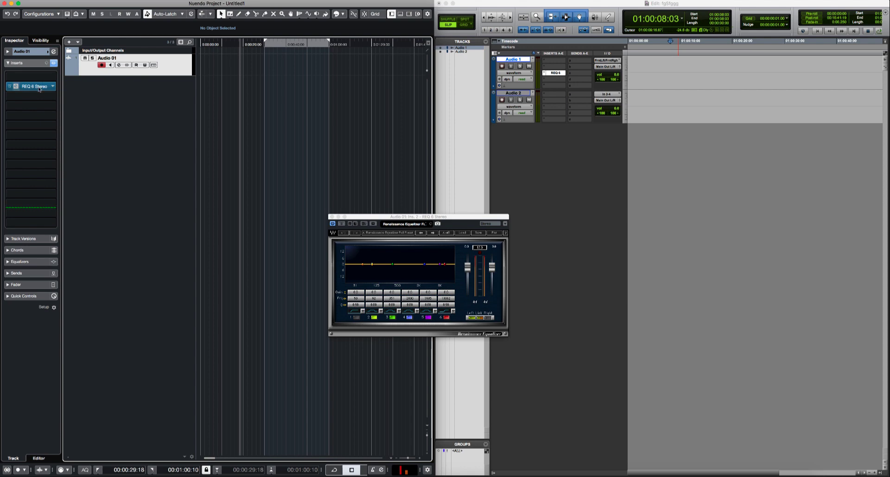
left_click_drag(40, 86, 113, 99)
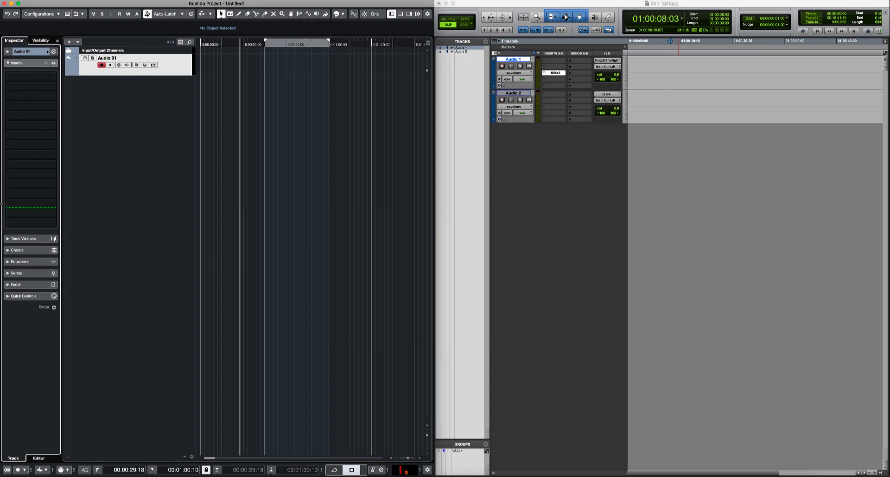
left_click(48, 85)
left_click(159, 141)
- Remove the REQ 6 insert from Audio 1 in Pro Tools and close its plug-in window
left_click(546, 73)
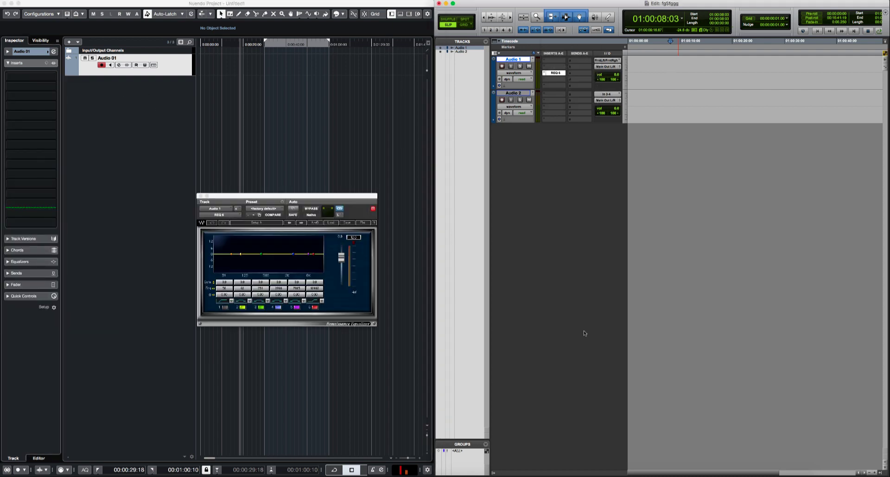
key("super+z")
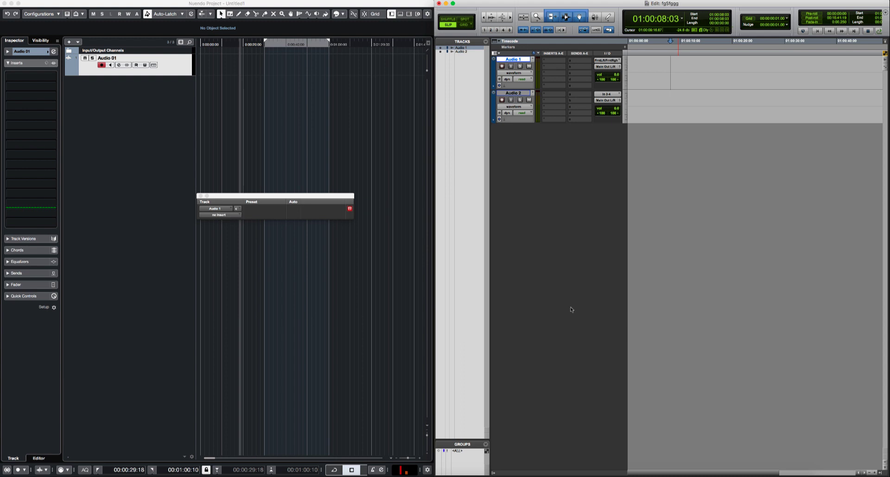
left_click(201, 196)
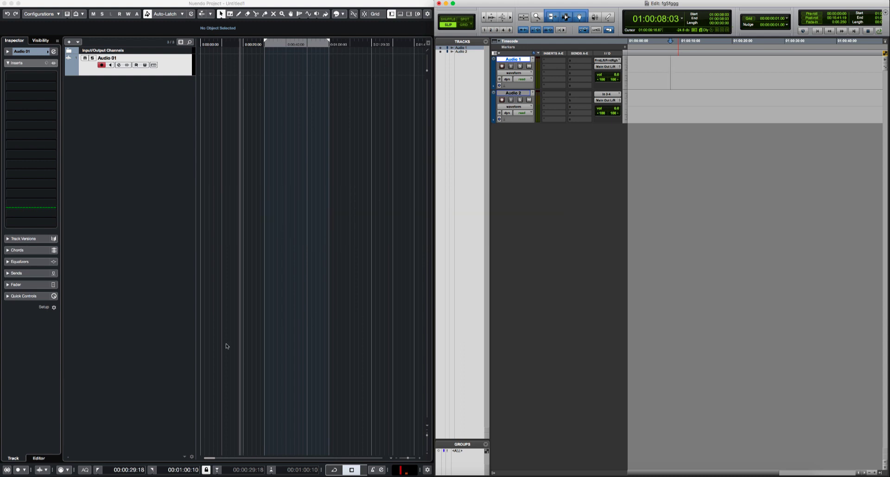
- Expand the basic Audio 01 track settings in Nuendo and examine the input and output routing choices of Audio 1 in Pro Tools
left_click(33, 52)
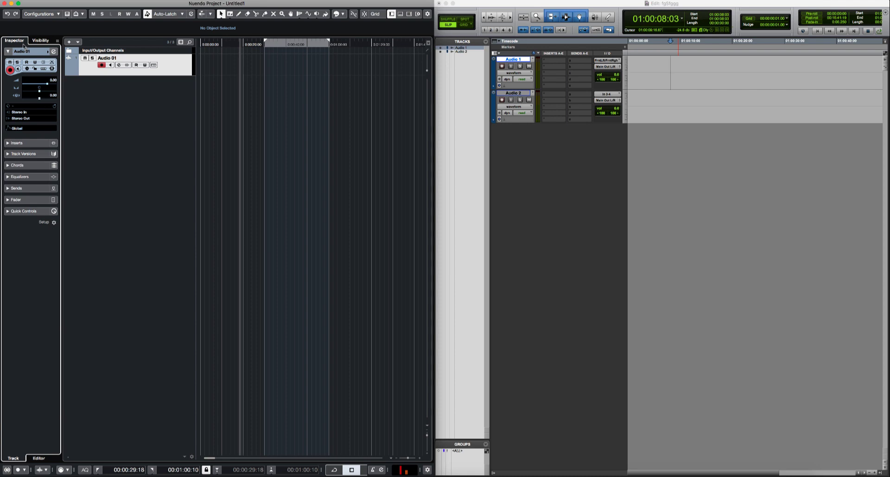
left_click(607, 60)
left_click(609, 160)
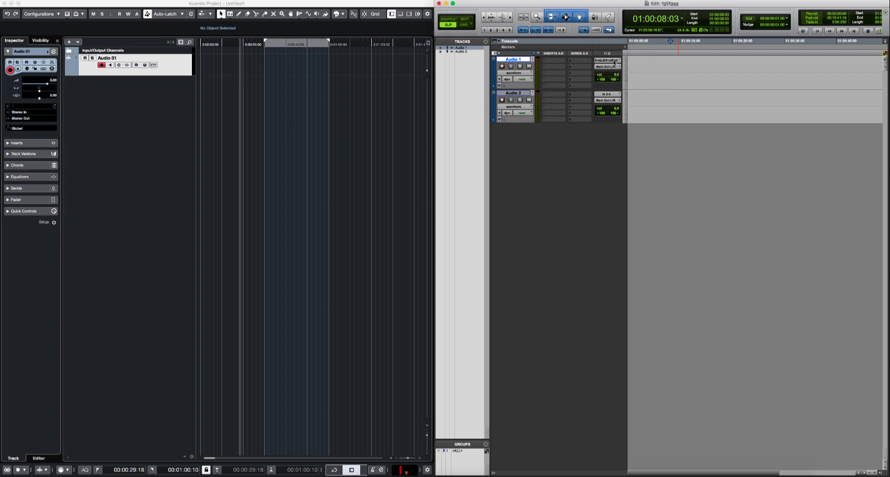
left_click(614, 62)
left_click(594, 151)
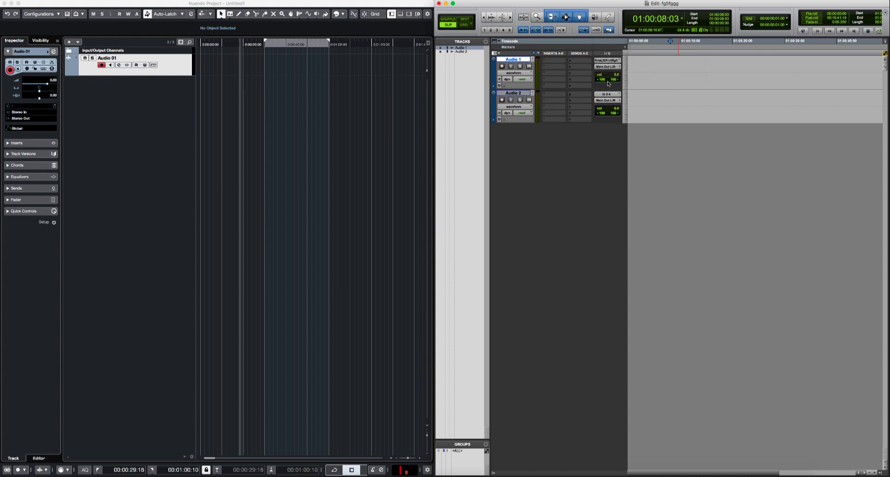
left_click(608, 66)
left_click(591, 177)
- Try the volume and pan controls of Audio 1 in Pro Tools, and pan Audio 01 in Nuendo to about L79
left_click(611, 75)
left_click_drag(610, 79, 601, 79)
left_click_drag(39, 91, 26, 94)
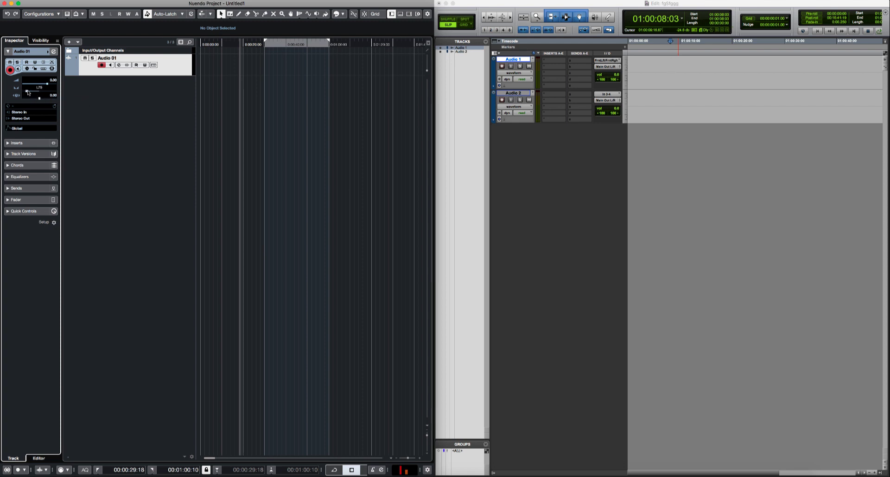
- Try different pan positions and pan options for Audio 01 in Nuendo, and reset its pan to center
left_click_drag(42, 92, 35, 92)
right_click(39, 93)
left_click(47, 94)
mouse_move(42, 92)
left_mouse_down()
mouse_move(55, 90)
mouse_move(45, 91)
left_mouse_up()
left_click_drag(38, 101, 35, 114)
right_click(38, 91)
left_click(51, 98)
- Try editing the right and left pan automation lines of the Audio 1 track in Pro Tools
left_click(609, 80)
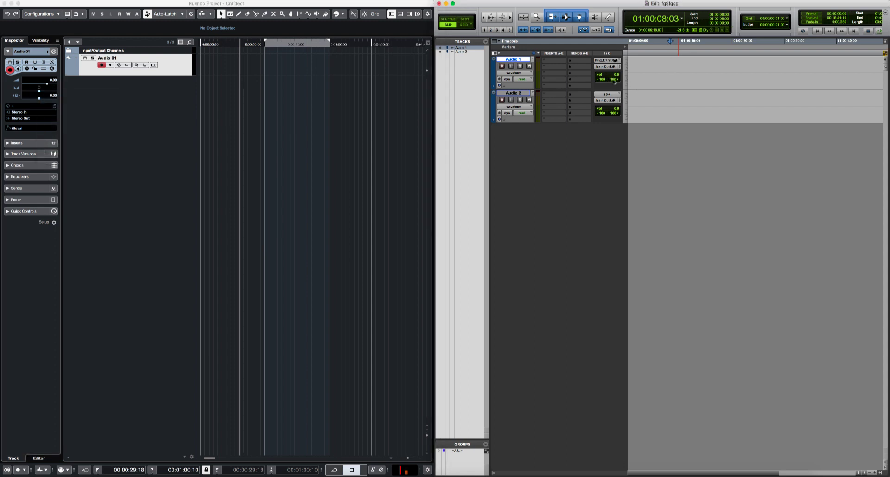
left_click(614, 80, "ctrl+super")
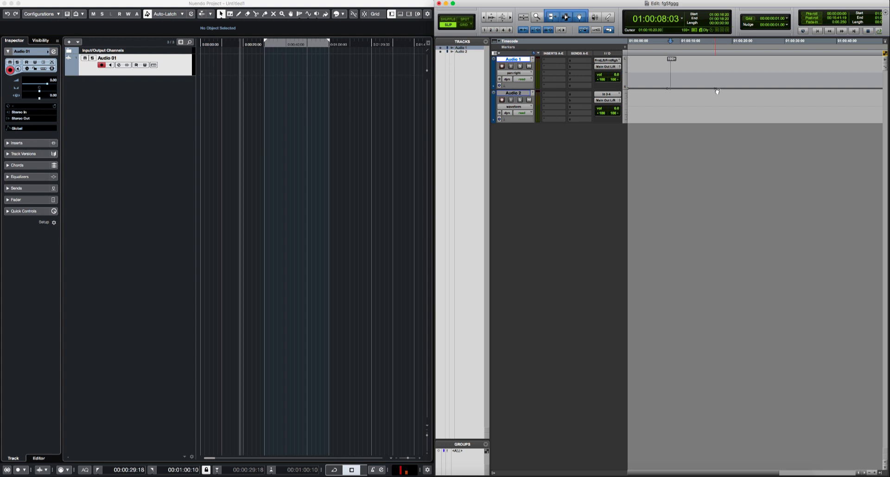
left_click_drag(717, 88, 706, 75)
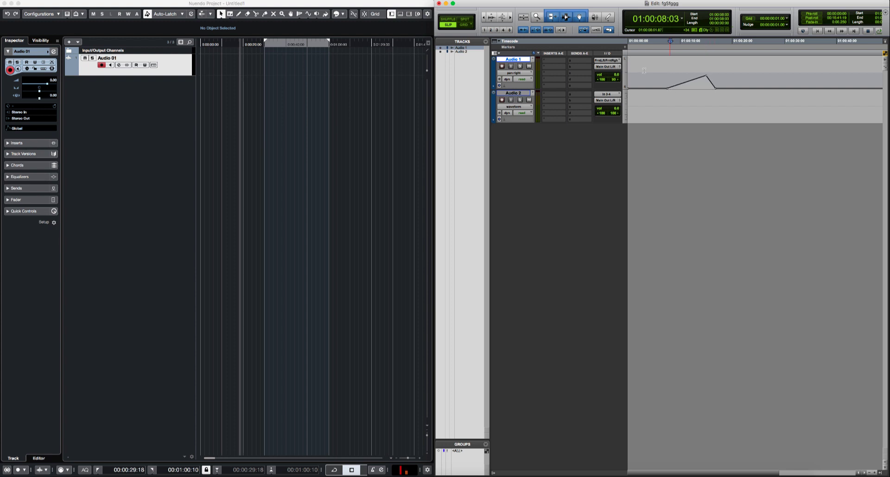
left_click(603, 80, "ctrl+super")
left_click(662, 64)
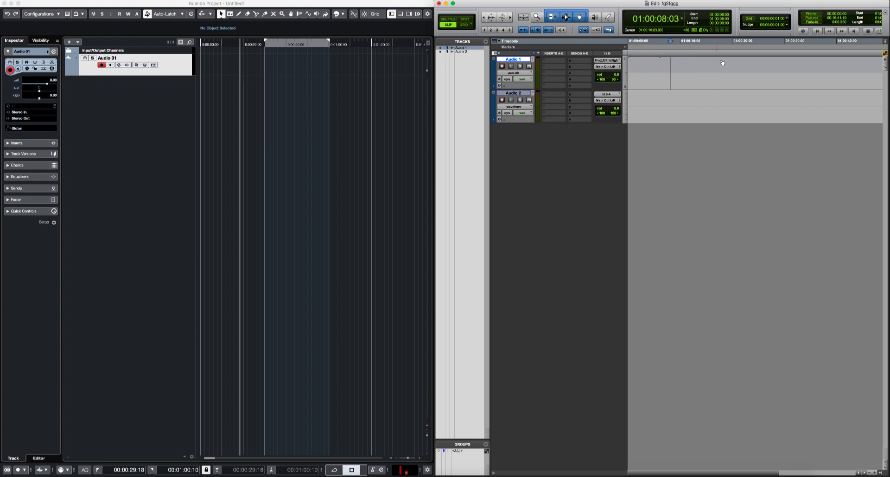
left_click(722, 62)
left_click_drag(698, 60, 698, 69)
- Undo the pan automation edits on Audio 1 in Pro Tools and return the track to waveform view
key("super+z")
key("super+z")
key("super+z")
key("super+z")
key("ctrl+minus")
- Compare the Inserts and Sends sections of Audio 01 in Nuendo's inspector with the insert and send slots in Pro Tools
left_click(149, 116)
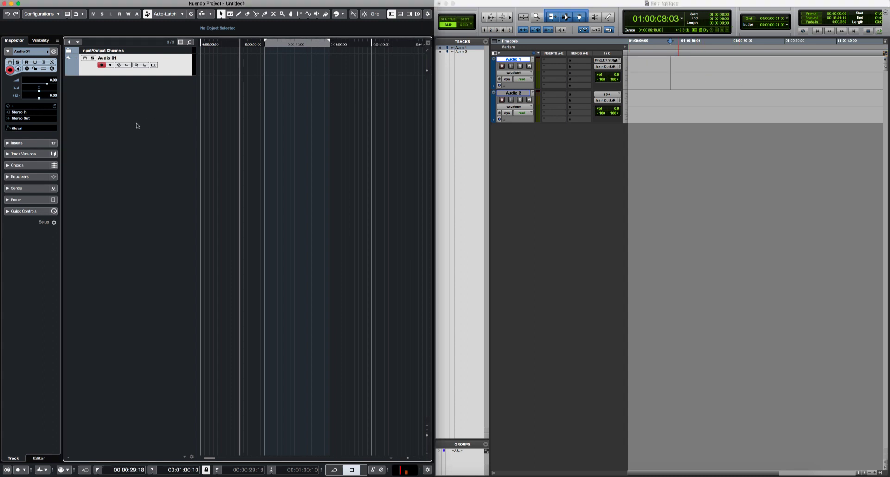
left_click(34, 143)
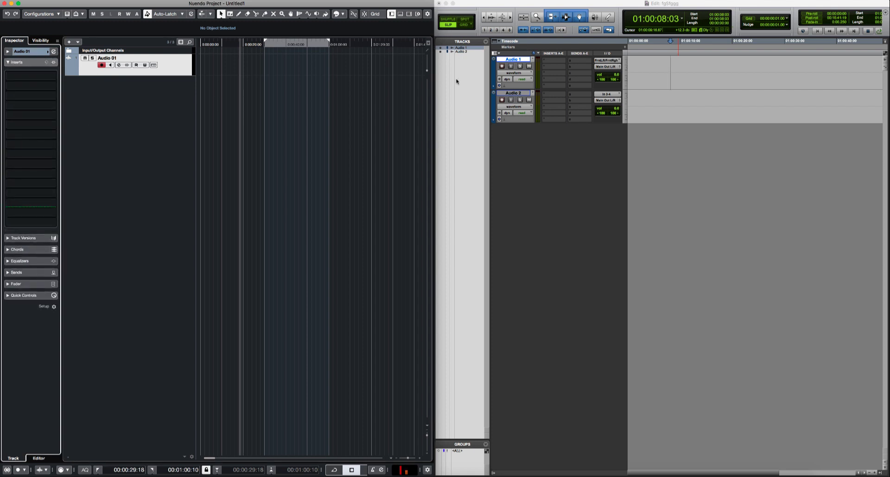
left_click(549, 62)
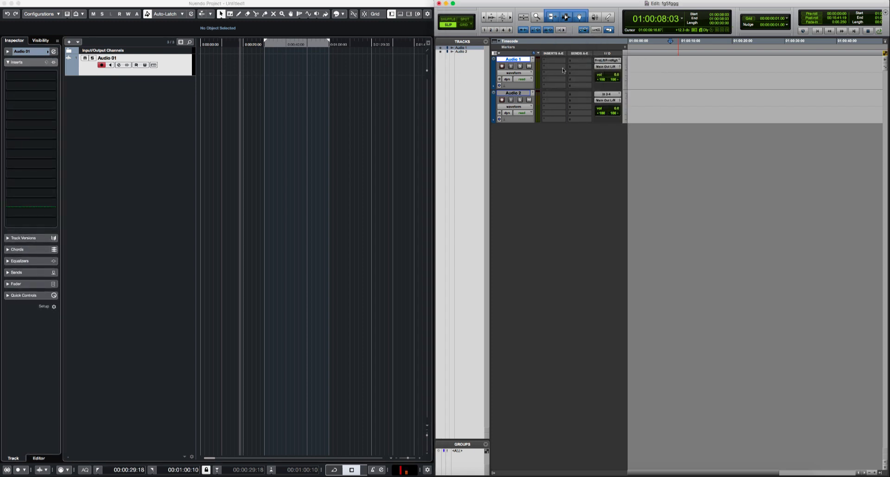
left_click(24, 272)
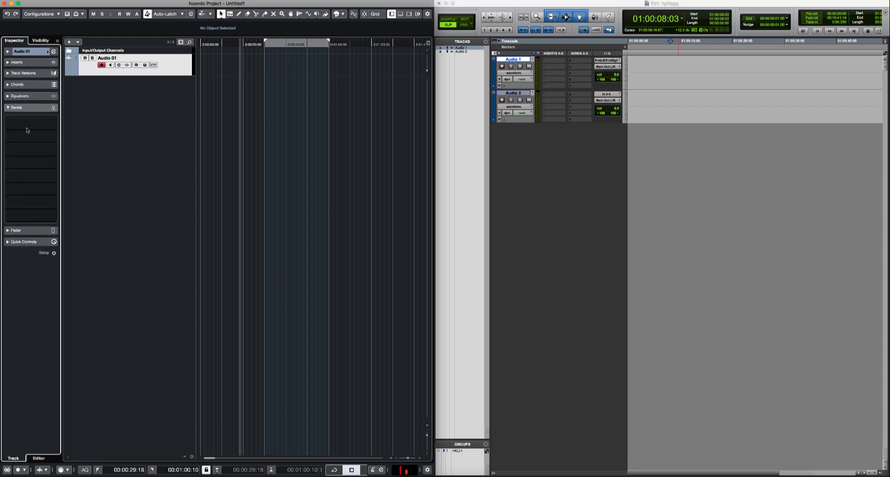
left_click(27, 73)
left_click(23, 51)
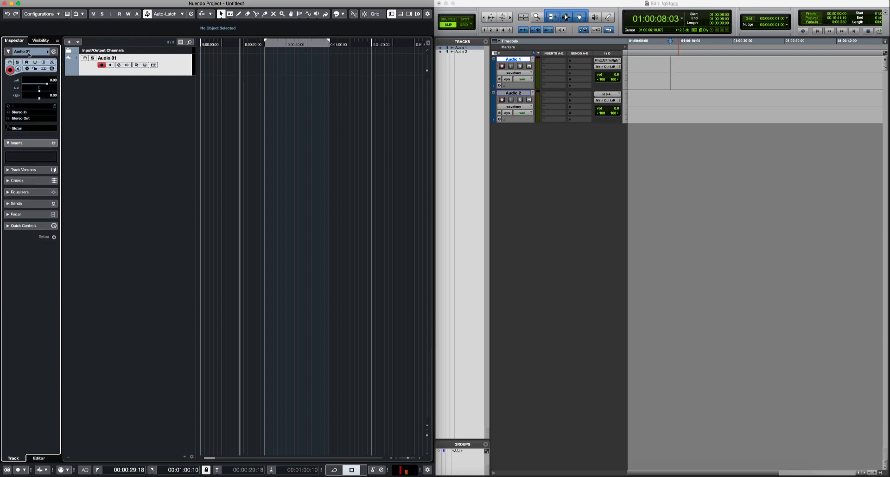
- Examine the Sends, Fader and Quick Controls sections of Audio 01 in Nuendo and the list of available inspector sections
left_click(30, 188)
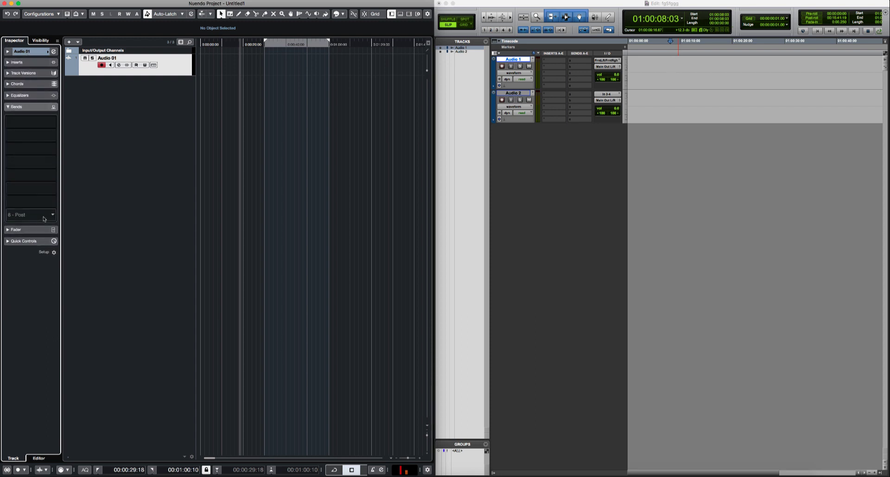
left_click(37, 230)
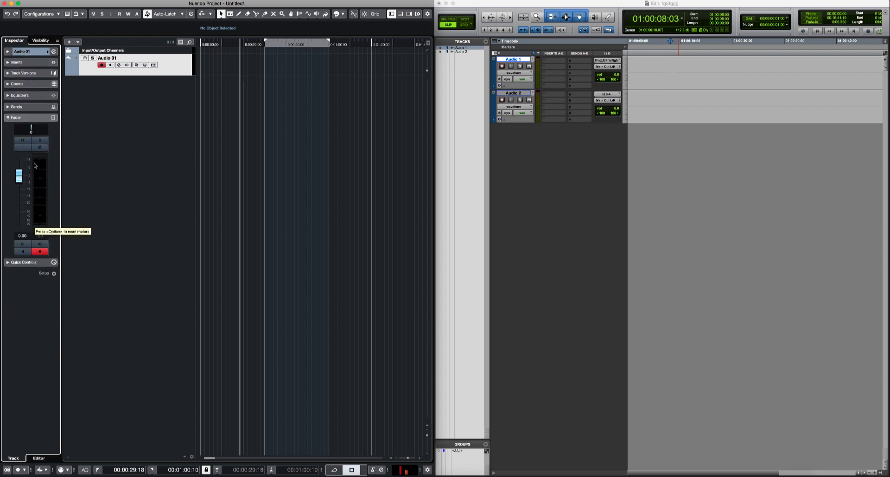
left_click(23, 262)
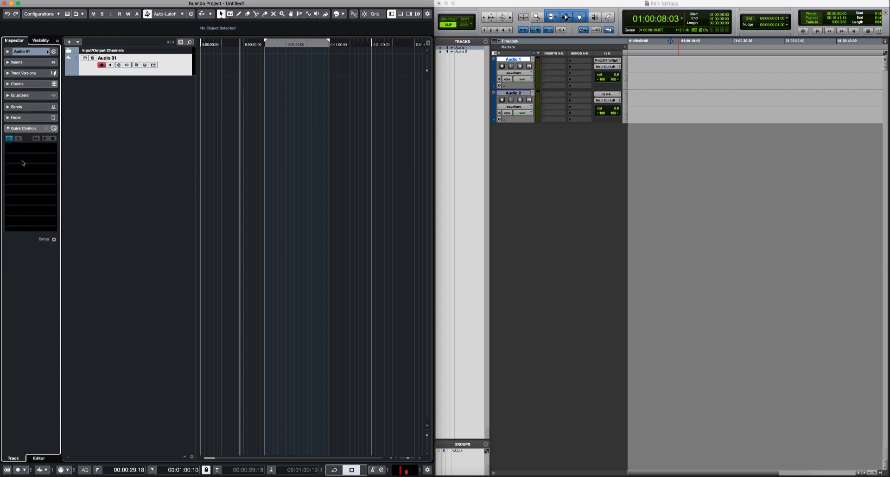
left_click(27, 51)
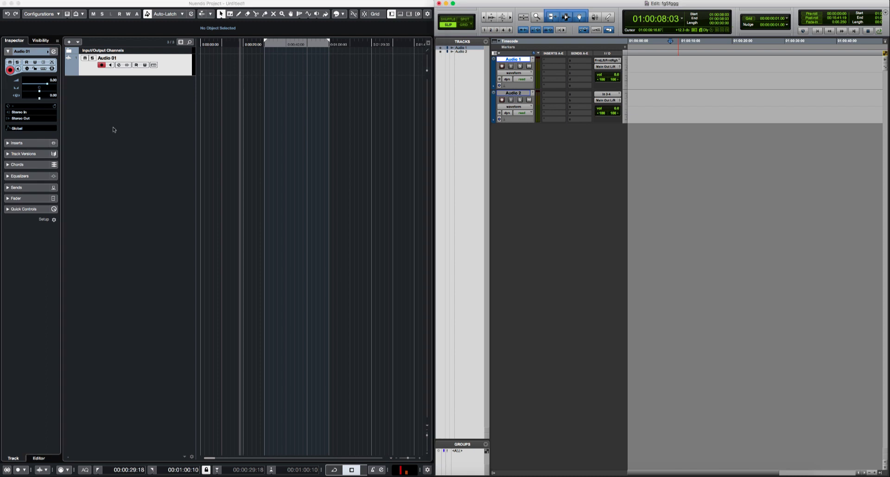
left_click(54, 220)
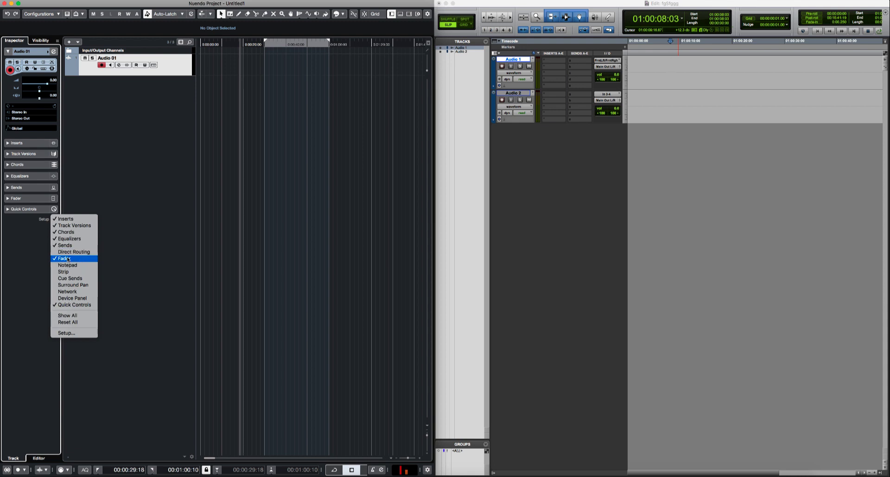
left_click(5, 257)
- Lower the Audio 01 volume to about -14.4 dB in Nuendo and hide the Fader section from the inspector
left_click(21, 198)
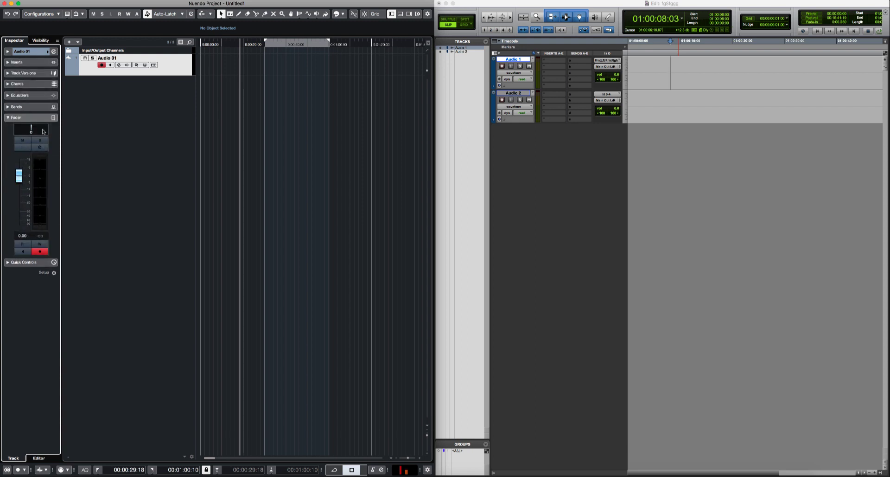
left_click(33, 53)
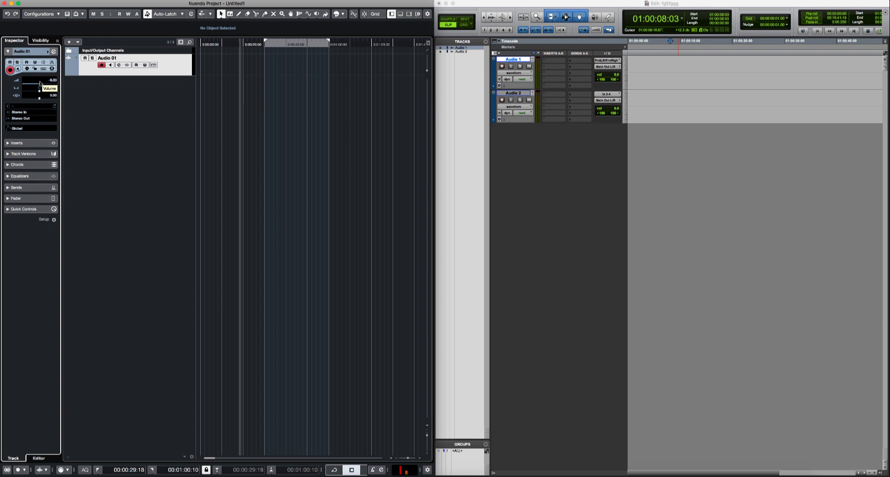
left_click(28, 198)
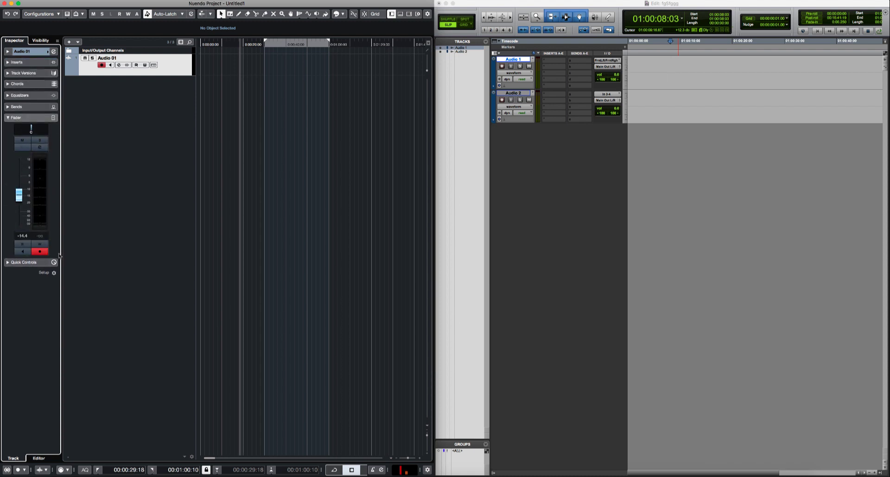
left_click(53, 272)
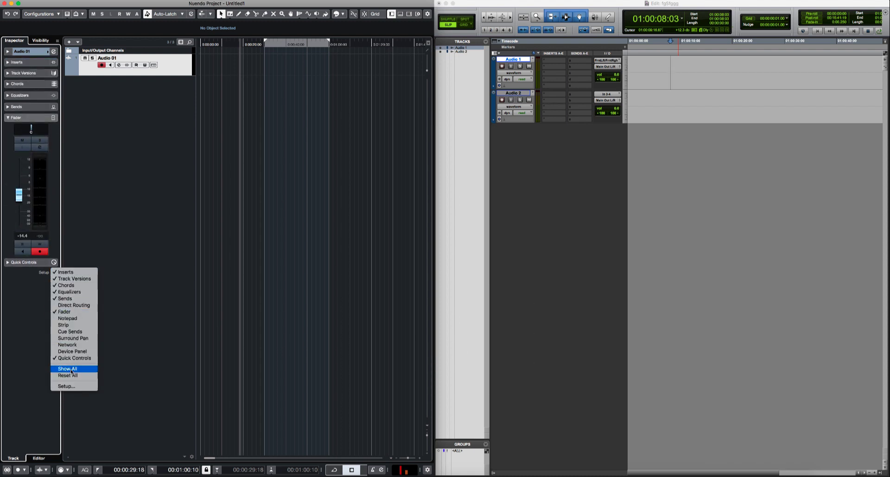
left_click(64, 312)
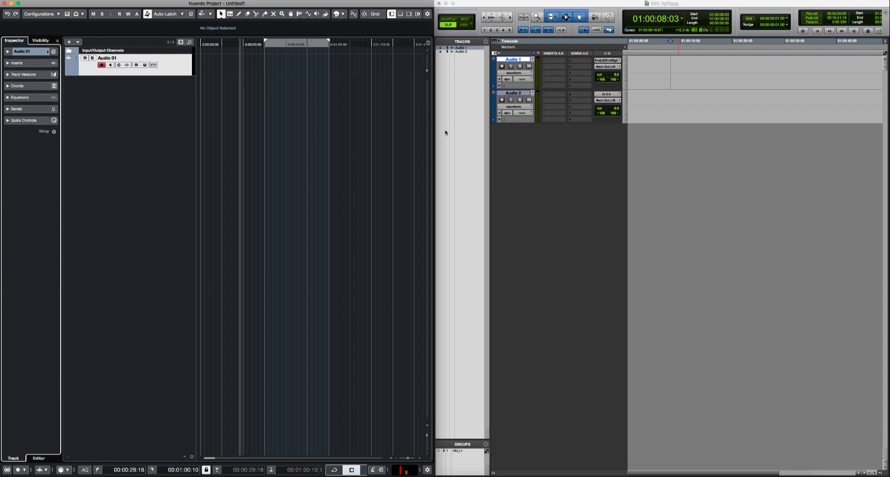
- Hide the I/O column in the Pro Tools Edit window and show it again
left_click(544, 143)
left_click(500, 54)
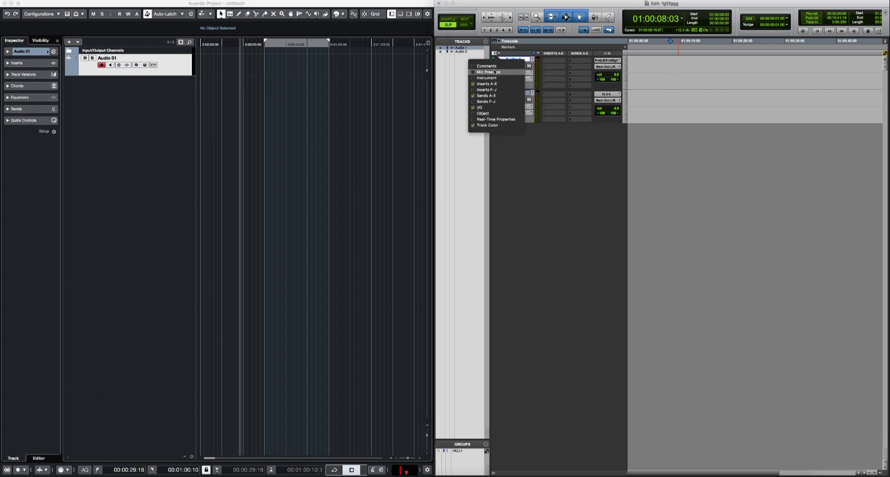
left_click(490, 108)
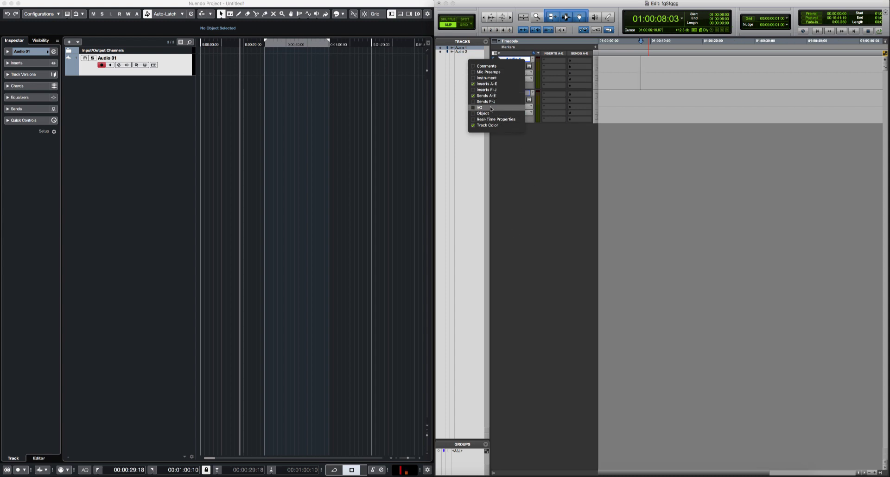
left_click(491, 109)
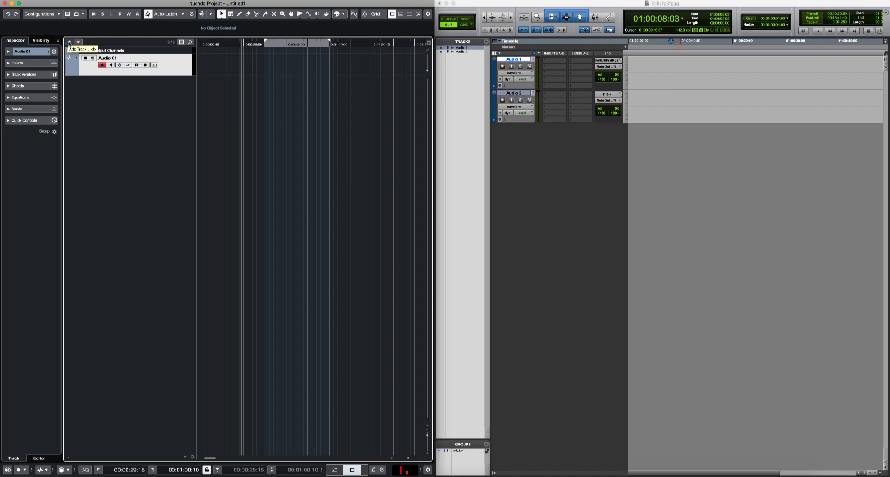
- Open Nuendo's Add Track dialog and examine the settings for the Instrument, Sampler, Group and Effect track types
left_click(68, 44)
left_click(345, 77)
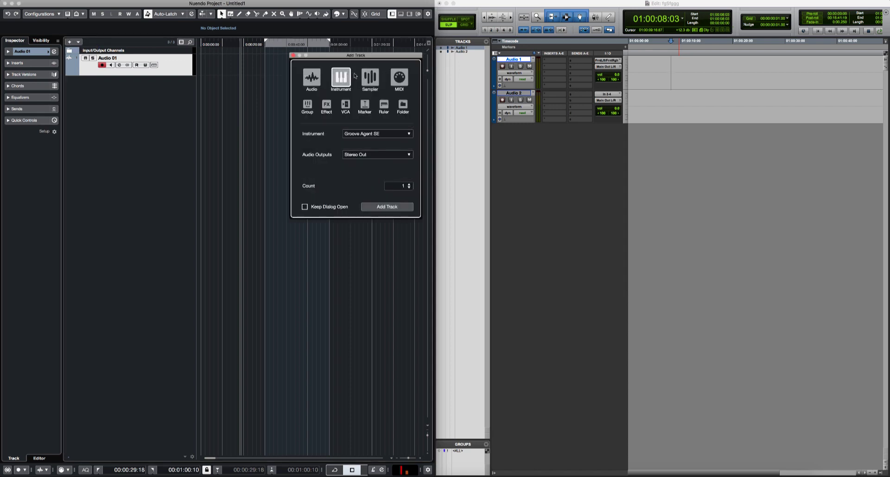
left_click(370, 77)
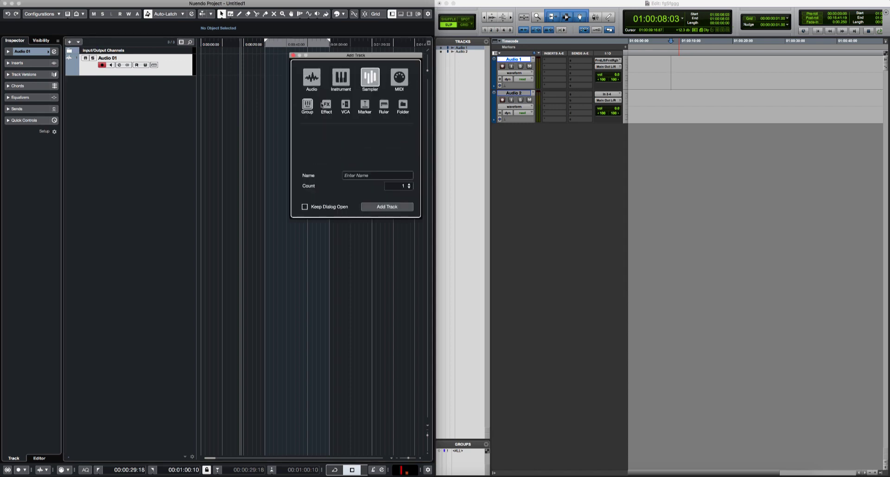
left_click(308, 104)
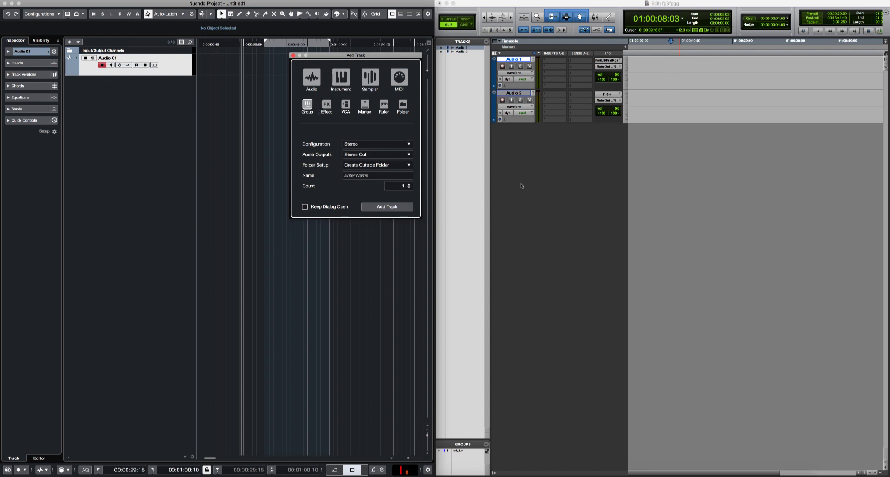
left_click(326, 106)
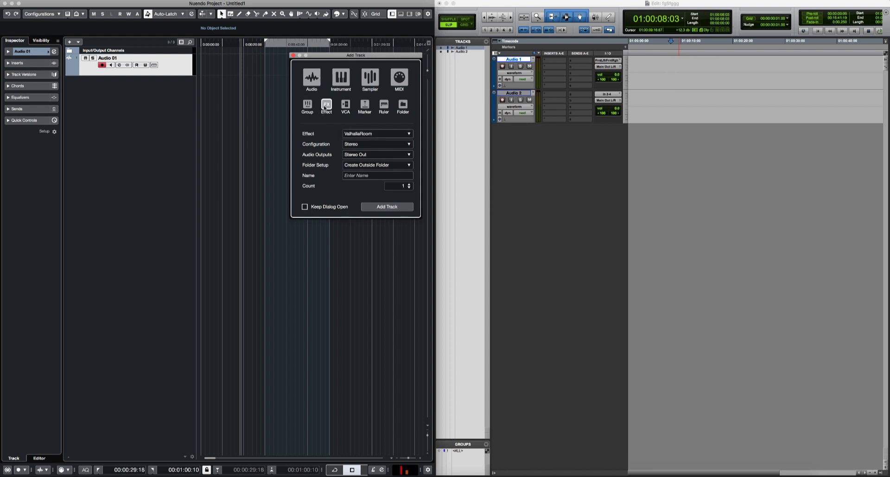
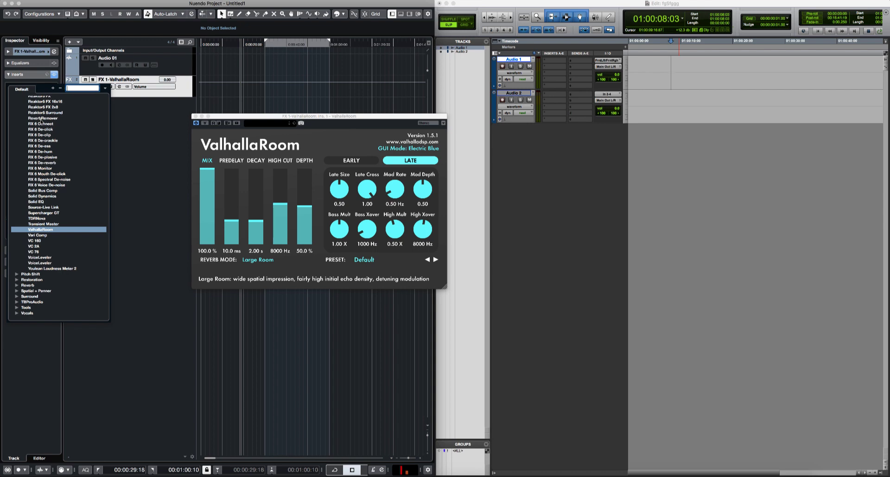
- Close the ValhallaRoom plug-in window in Nuendo and add a third audio track in the Pro Tools Edit window
left_click(120, 185)
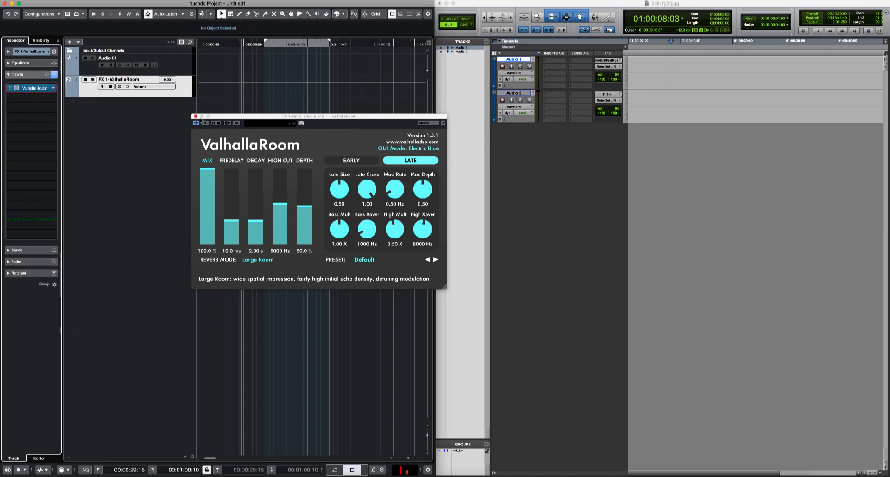
left_click(196, 116)
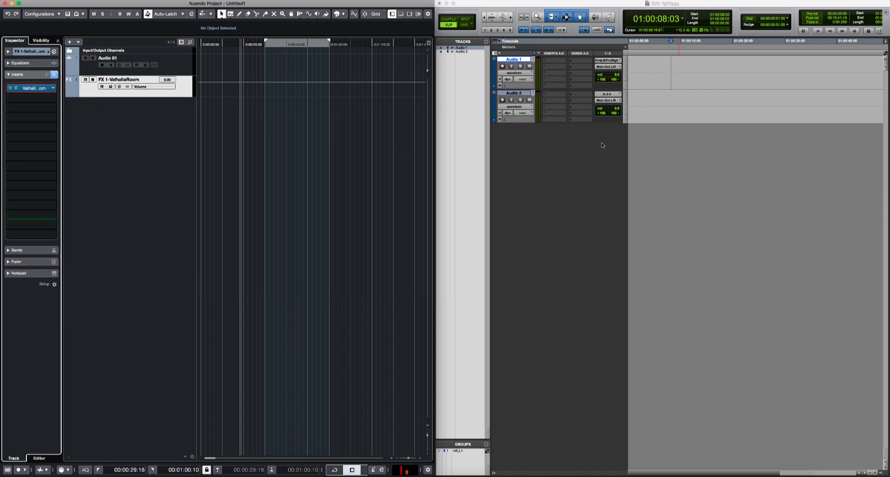
left_click(585, 149)
double_click(553, 194)
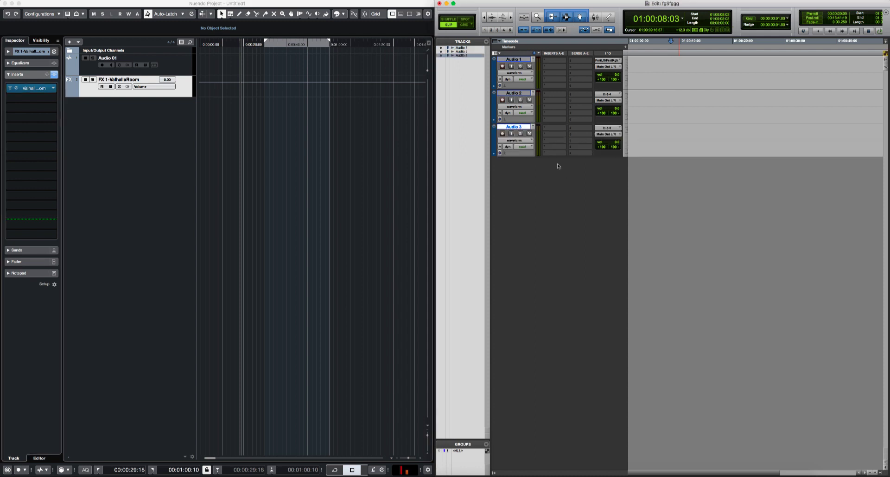
- Create one new stereo Aux Input track in Pro Tools
key("super+shift+n")
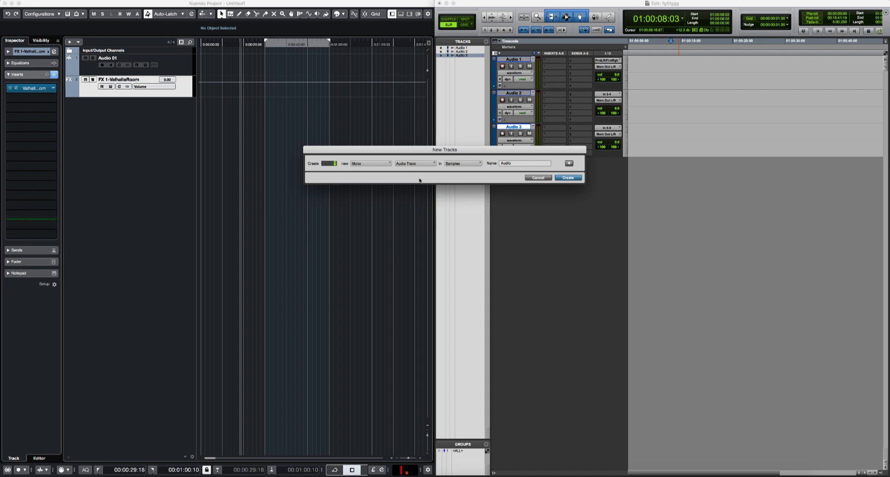
left_click(372, 165)
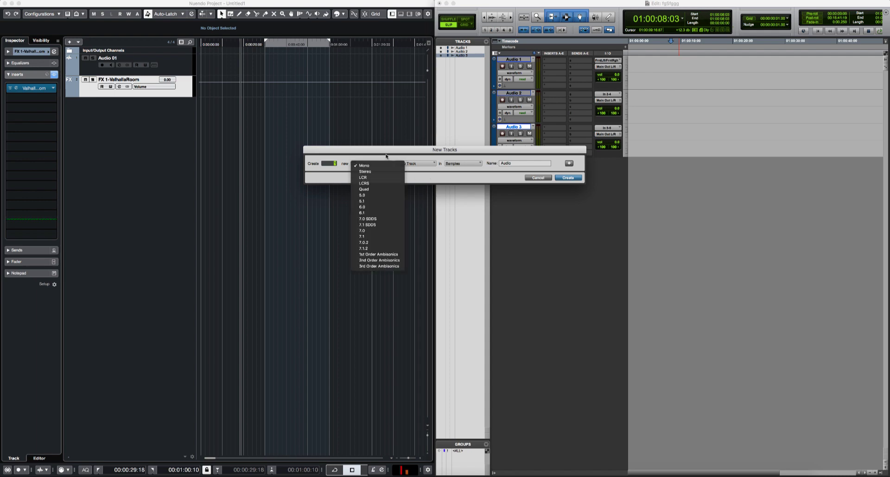
left_click(386, 162)
left_click(419, 165)
left_click(417, 171)
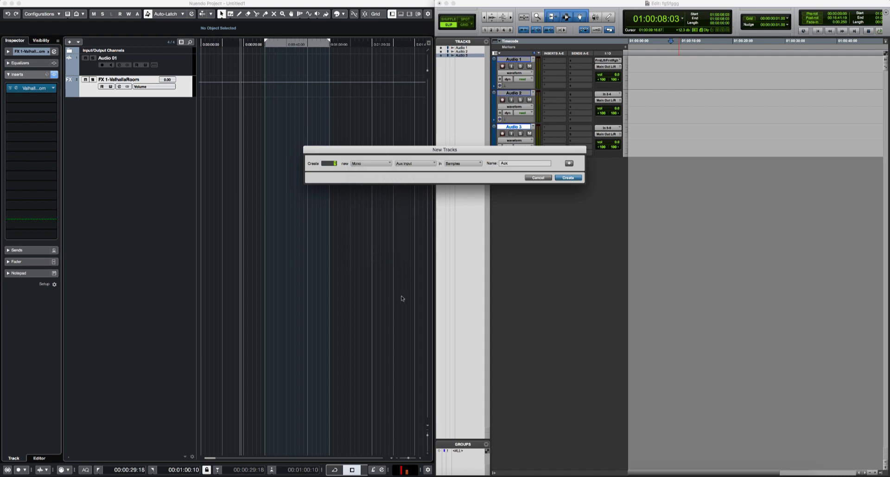
left_click(372, 163)
left_click(371, 170)
left_click(569, 177)
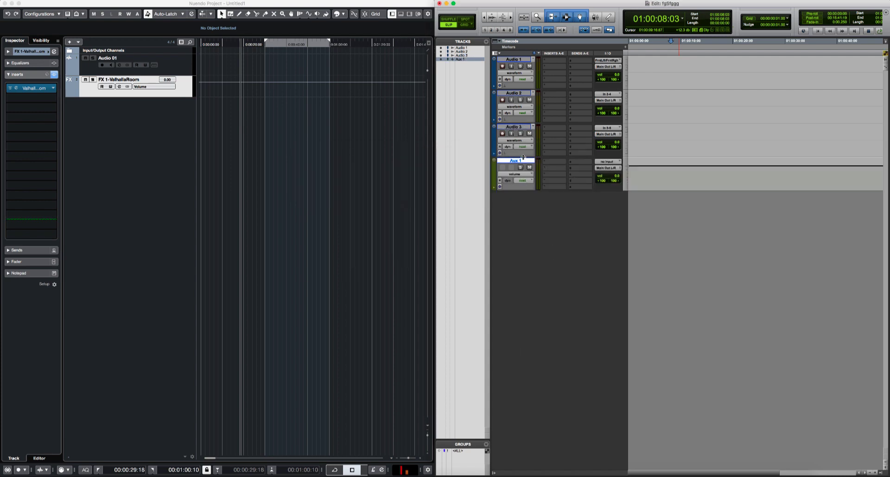
- Rename the new Aux track in Pro Tools as reverb
double_click(522, 161)
type("f")
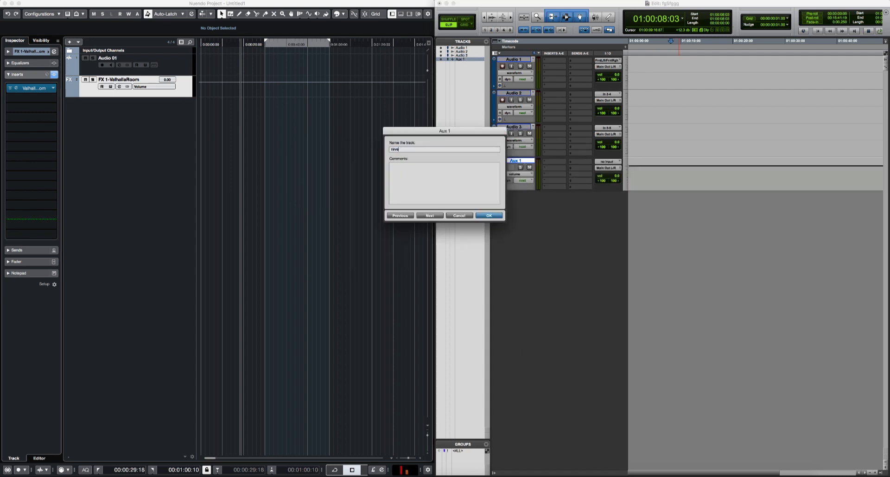
type("everb")
key("Return")
- Insert the stereo ValhallaRoom plug-in on the reverb track and look at the track's input options
left_click(557, 162)
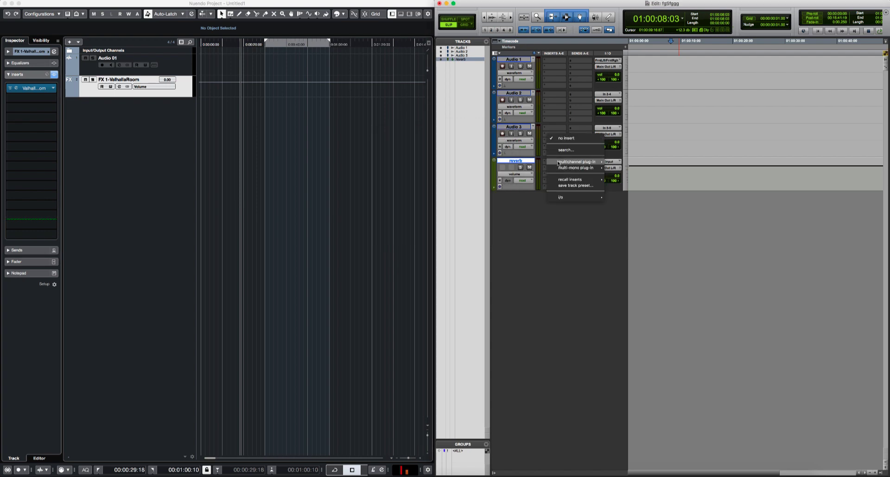
left_click(565, 150)
type("val")
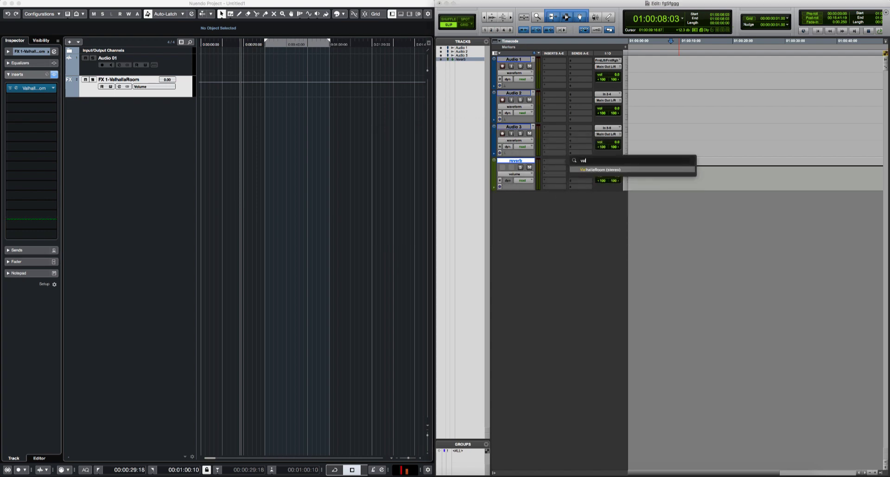
key("Return")
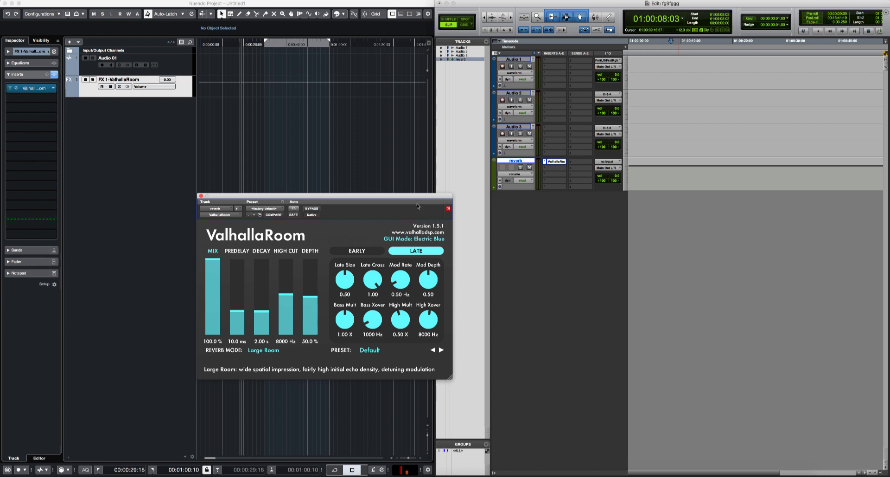
left_click(199, 196)
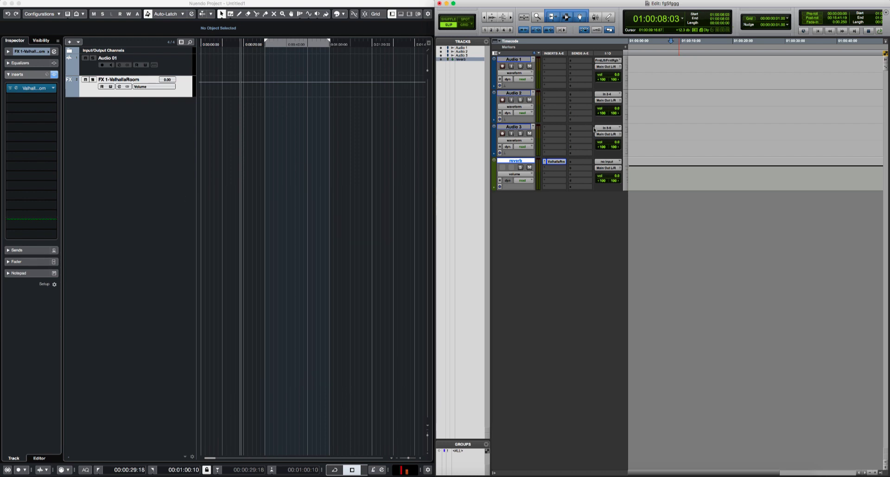
left_click(611, 163)
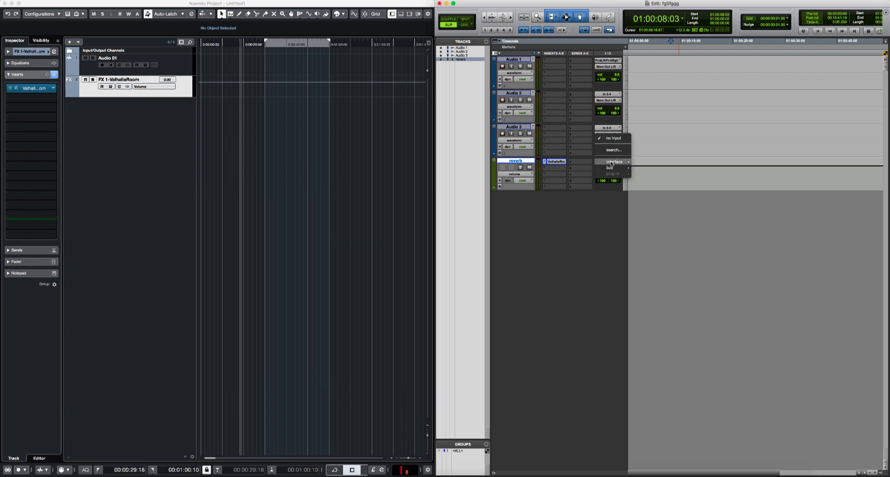
left_click(605, 200)
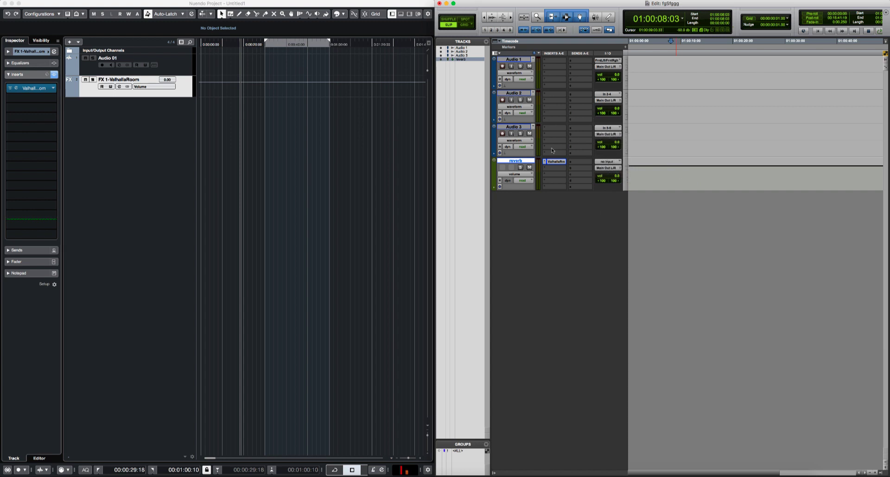
- Route the first send of Audio 01 in Nuendo to FX 1-ValhallaRoom at about -5.68 dB and toggle its pre/post-fader mode
left_click(165, 152)
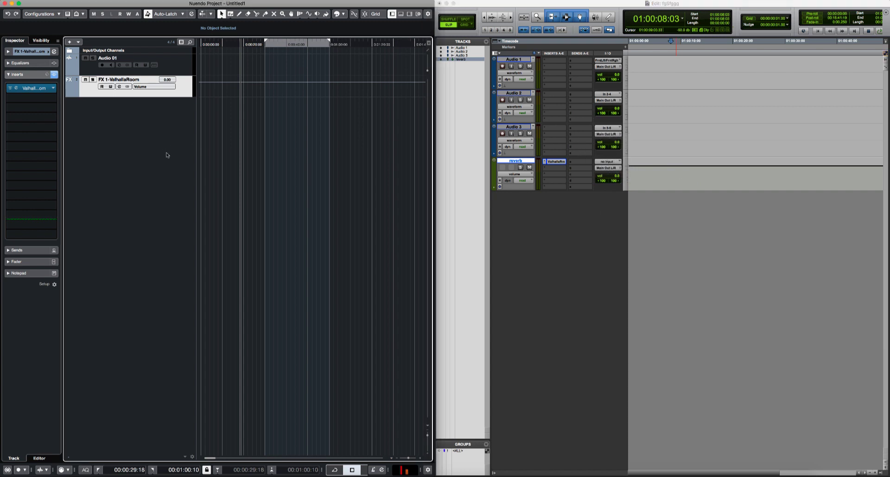
left_click(185, 68)
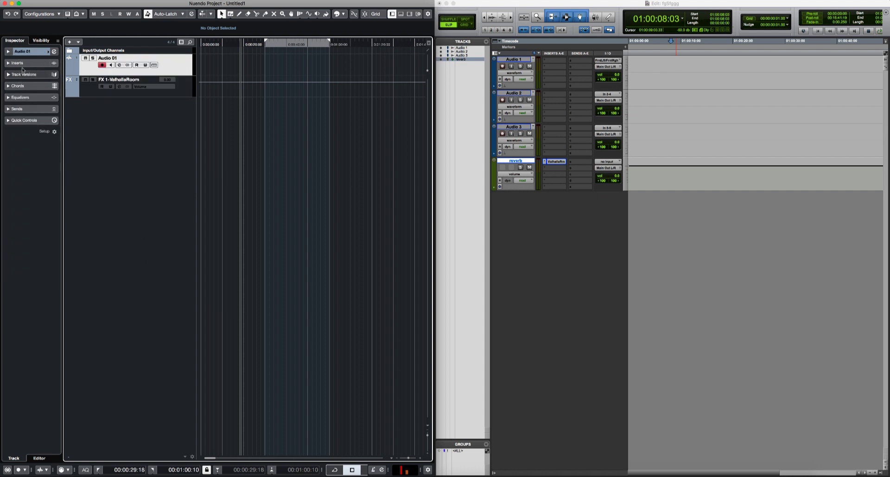
left_click(18, 109)
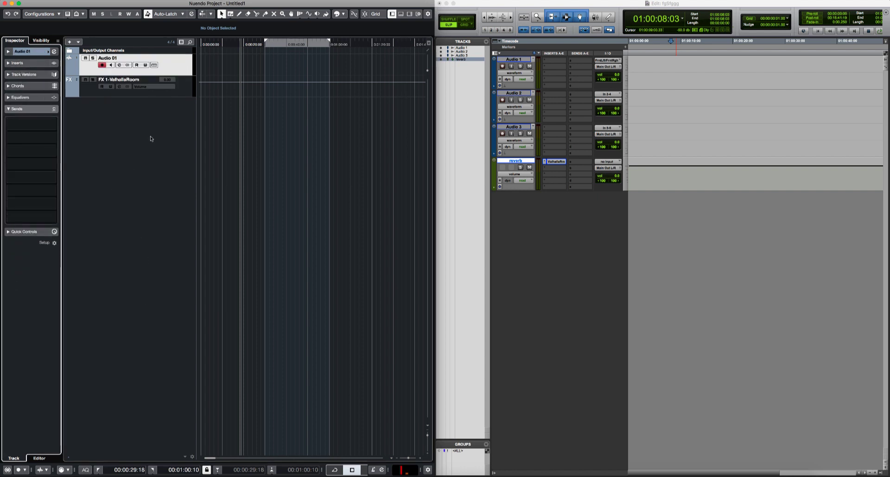
left_click(29, 125)
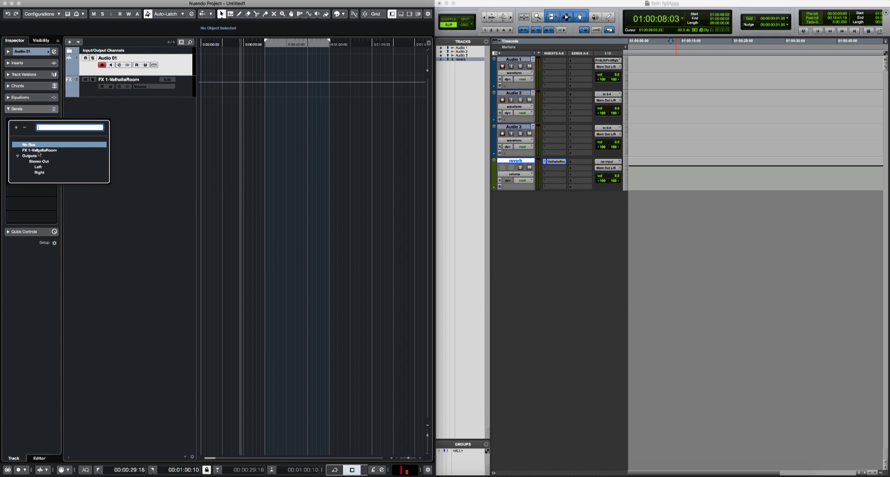
left_click(40, 150)
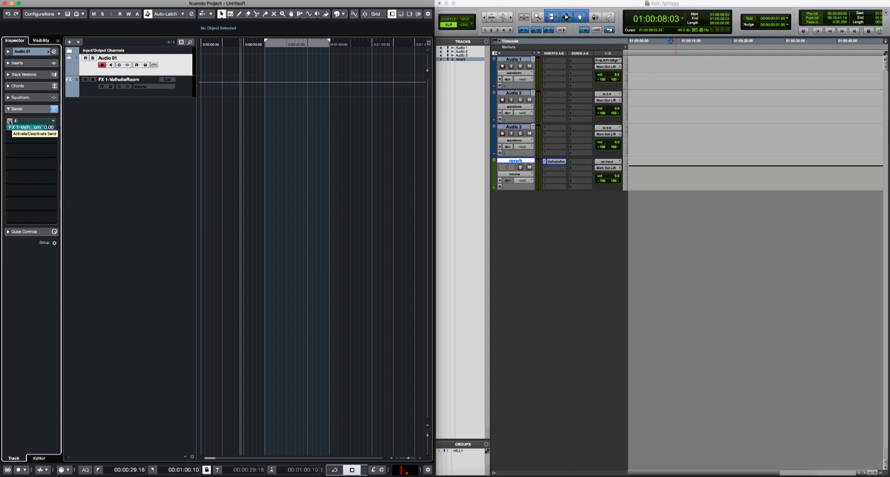
mouse_move(43, 129)
left_mouse_down()
mouse_move(10, 131)
mouse_move(42, 141)
mouse_move(29, 139)
left_mouse_up()
left_click(17, 122)
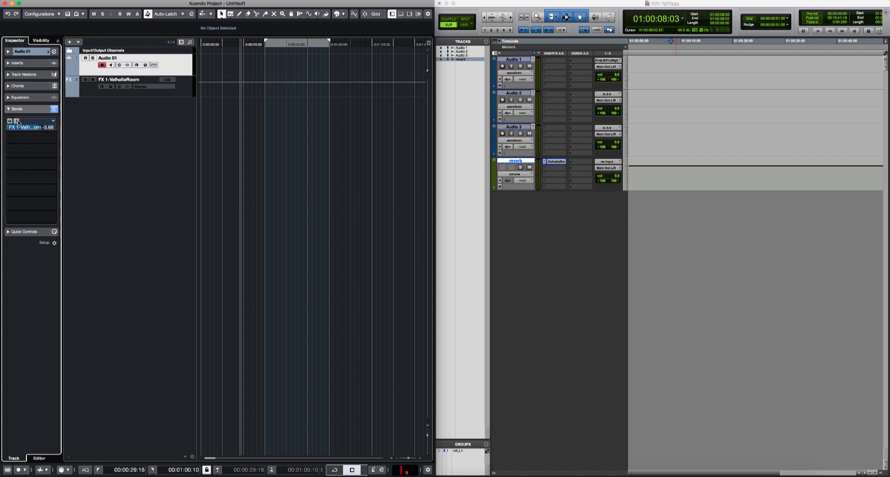
- Open the Channel Settings window for Audio 01 in Nuendo and reposition it over the project
left_click(31, 52)
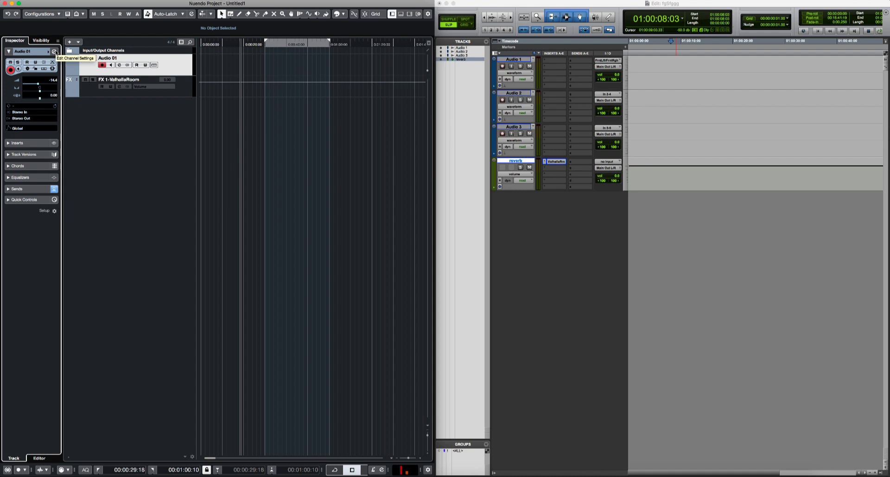
left_click(55, 51)
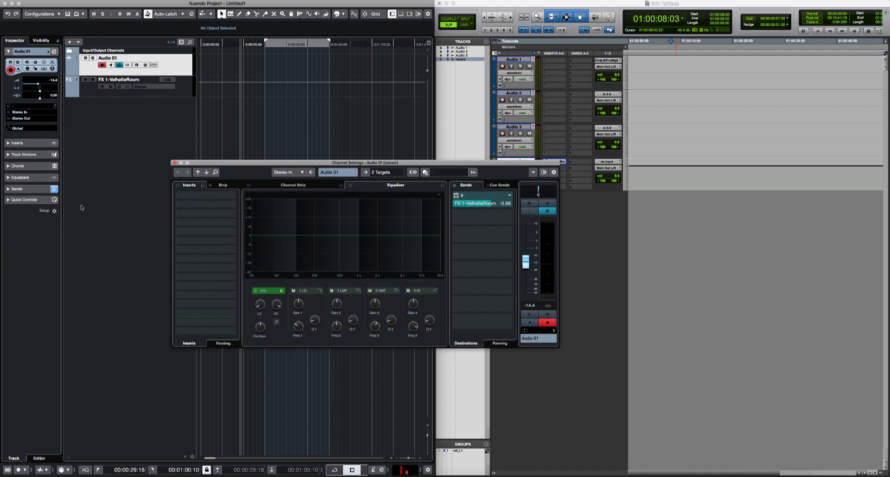
left_click_drag(377, 163, 349, 173)
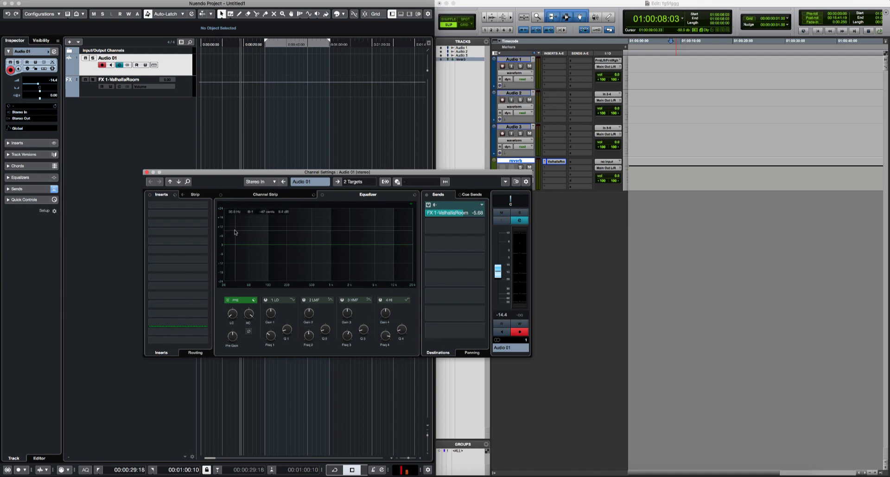
- Load the REQ 6 Stereo equalizer into the first insert slot of Audio 01 and move its plug-in window aside
left_click(182, 206)
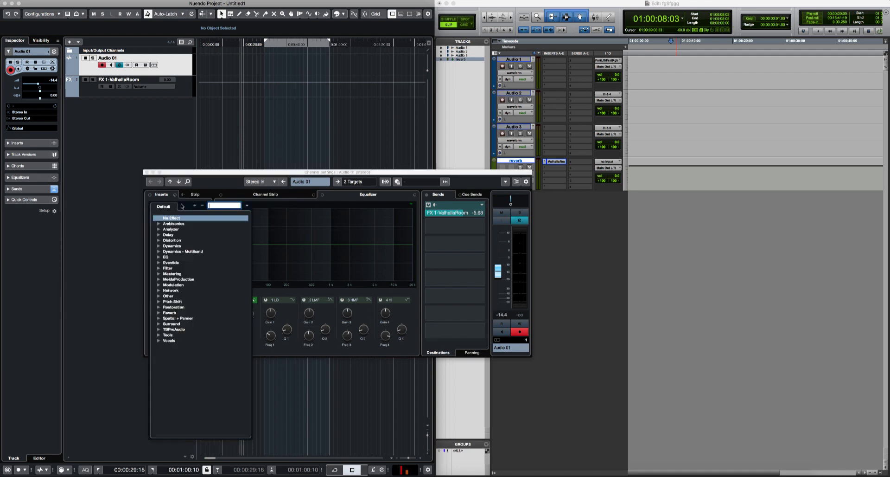
left_click(460, 210)
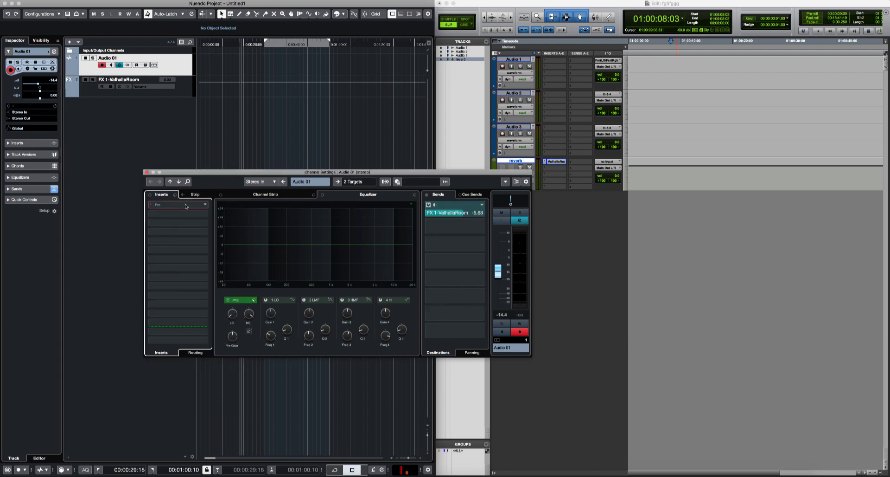
left_click(186, 205)
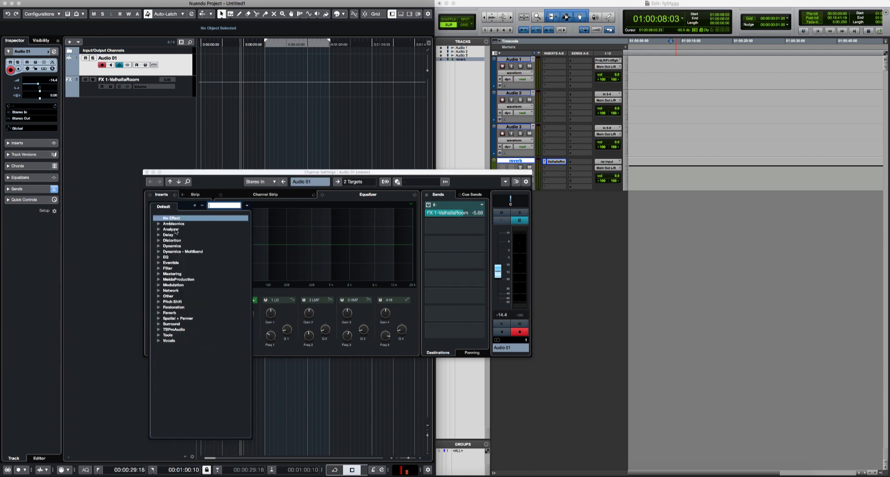
type("req")
left_click(187, 258)
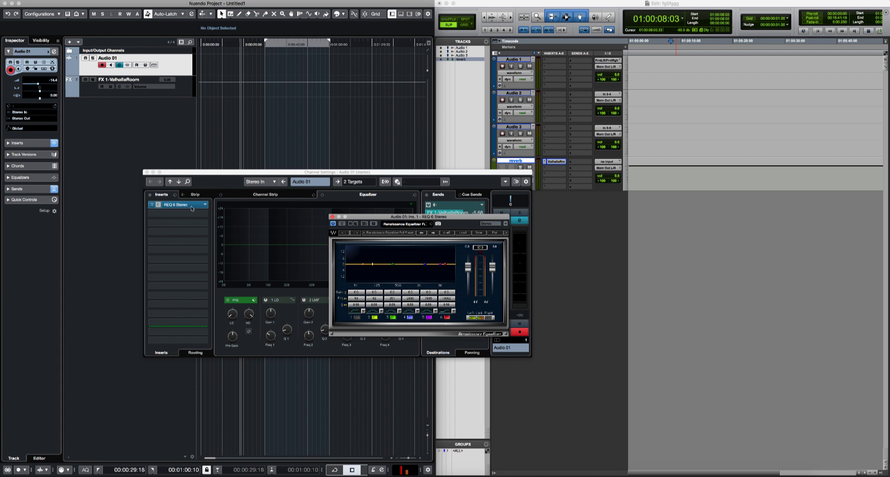
left_click_drag(409, 218, 378, 193)
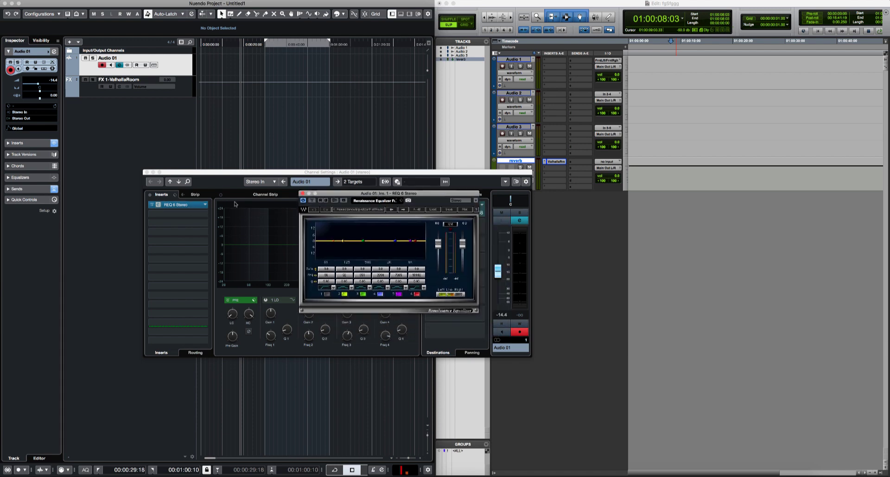
- Move the REQ 6 Stereo insert into a slot below the pre/post-fader divider and raise the divider to free more post-fader slots
double_click(197, 204)
left_click_drag(196, 205, 186, 331)
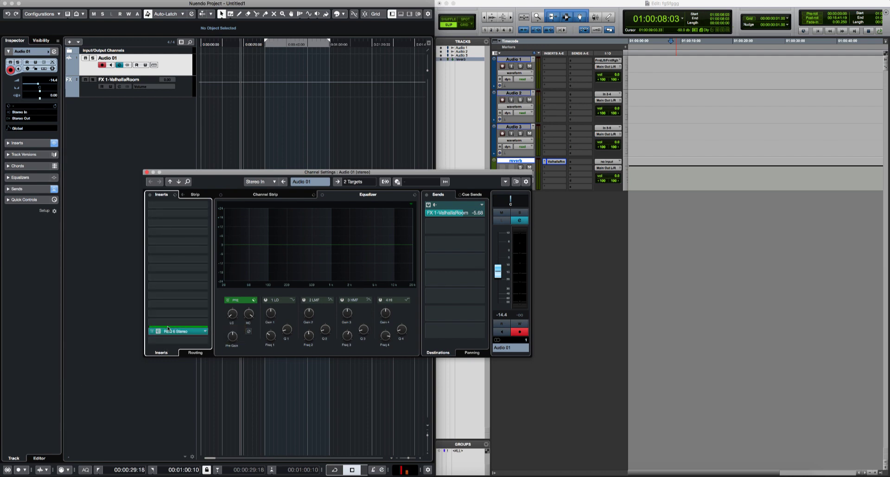
left_click_drag(167, 330, 175, 270)
left_click_drag(361, 245, 457, 231)
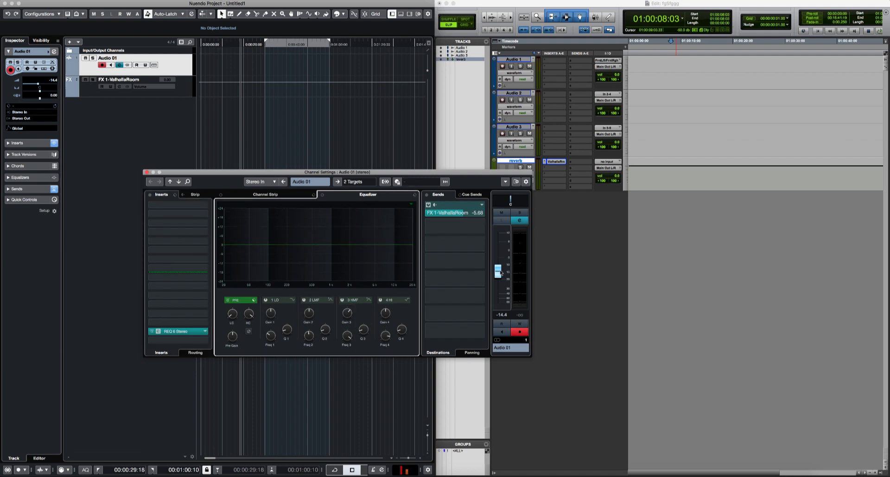
- Raise the Audio 01 fader to about -5.88 dB and move REQ 6 Stereo up beside the pre/post-fader divider and back to a lower slot
mouse_move(501, 273)
left_mouse_down()
mouse_move(501, 261)
mouse_move(501, 281)
mouse_move(498, 261)
left_mouse_up()
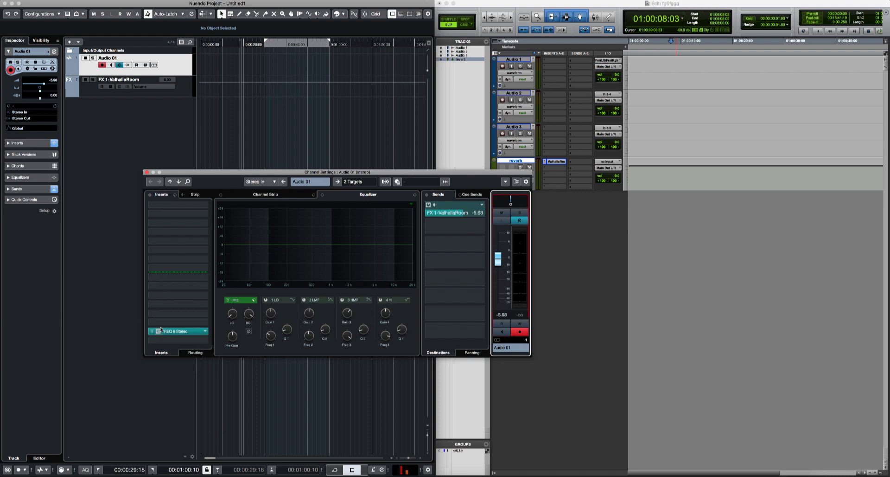
left_click_drag(188, 331, 176, 281)
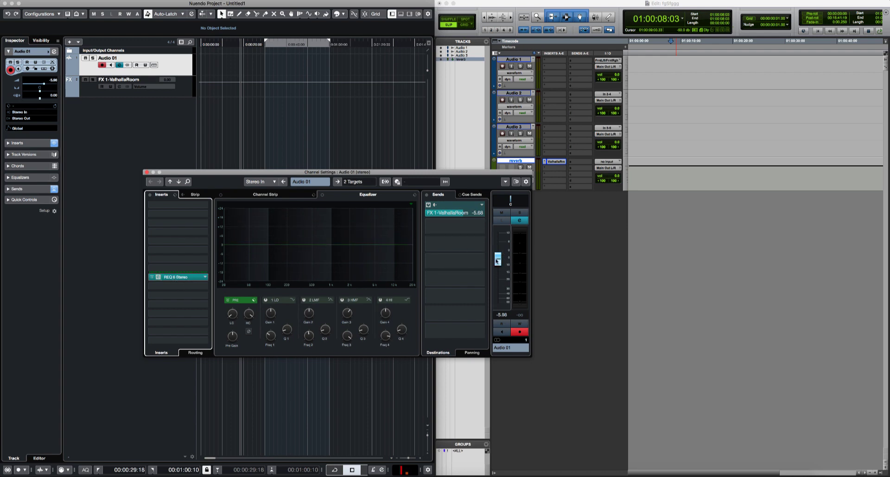
left_click_drag(180, 277, 181, 331)
left_click_drag(194, 227, 185, 325)
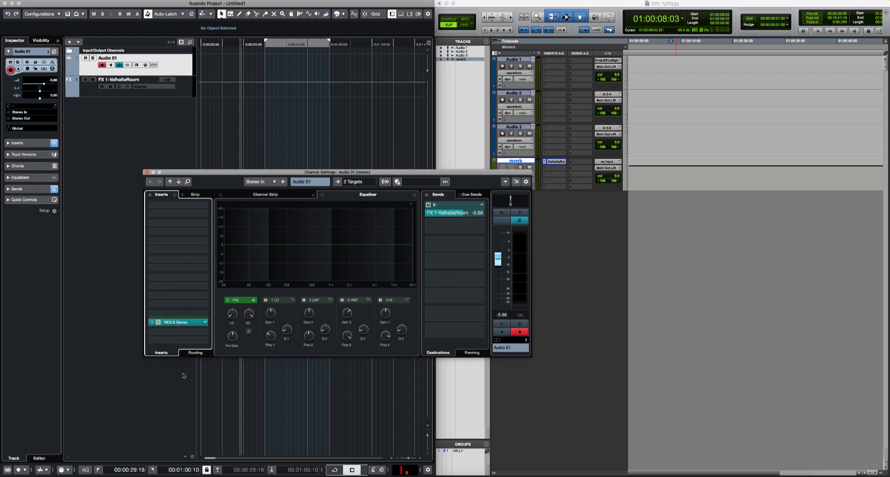
- Show Audio 01's channel strip and load Noise Gate into the Gate module and Standard Compressor into the Comp module
left_click(267, 195)
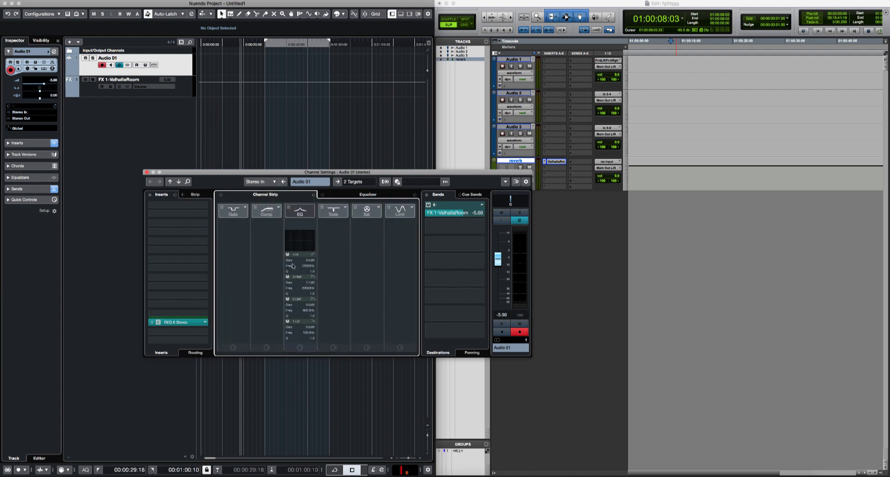
left_click(245, 207)
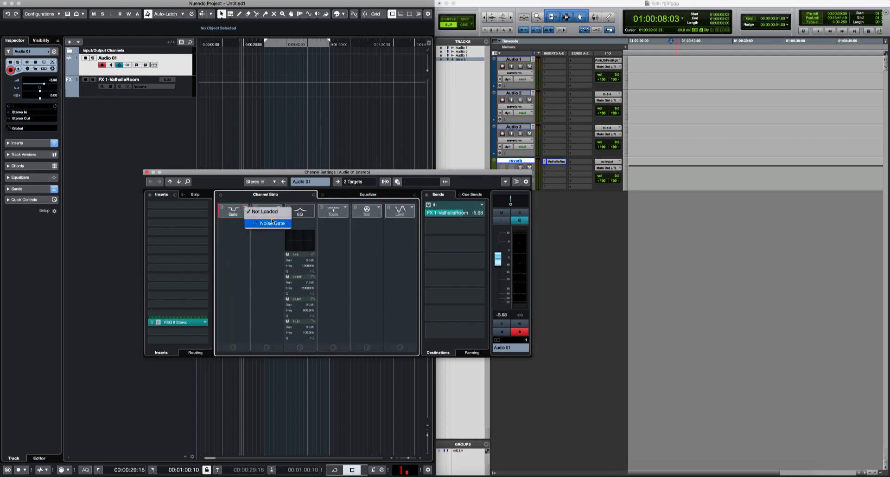
left_click(272, 224)
left_click(278, 208)
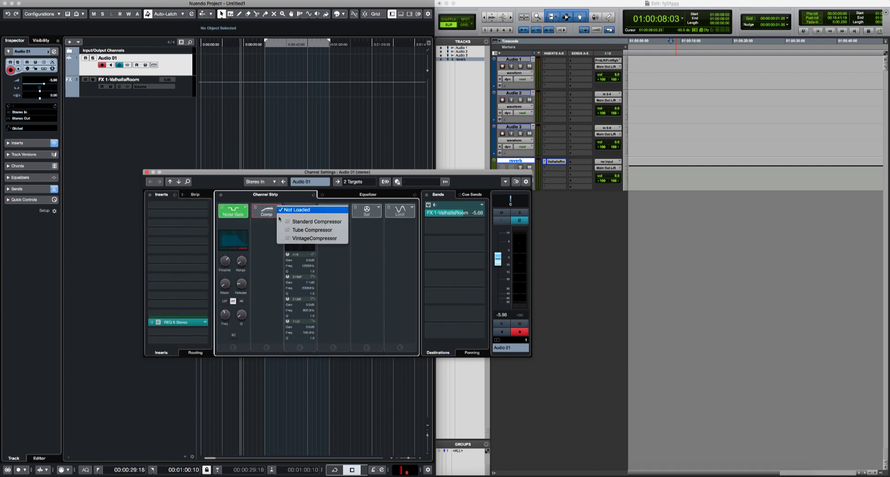
left_click(313, 222)
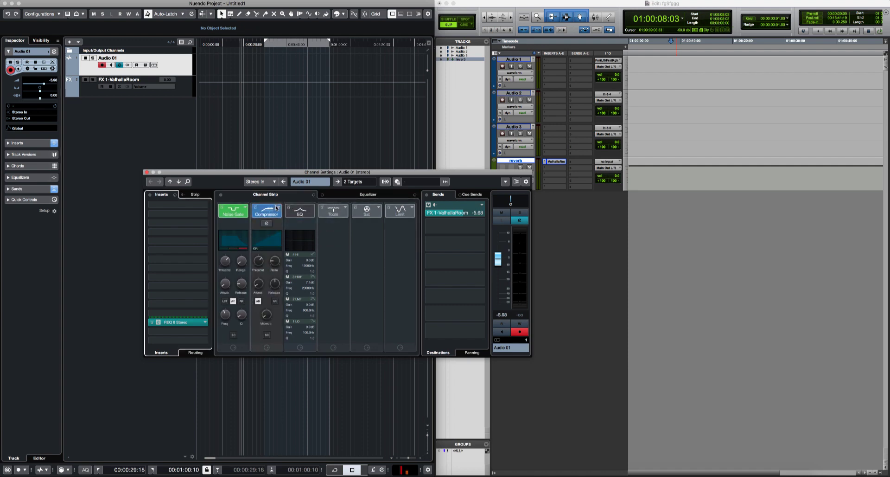
- Replace the channel strip's compressor with Tube Compressor and try its Input knob
left_click(276, 207)
left_click(301, 217)
left_click_drag(261, 263, 262, 246)
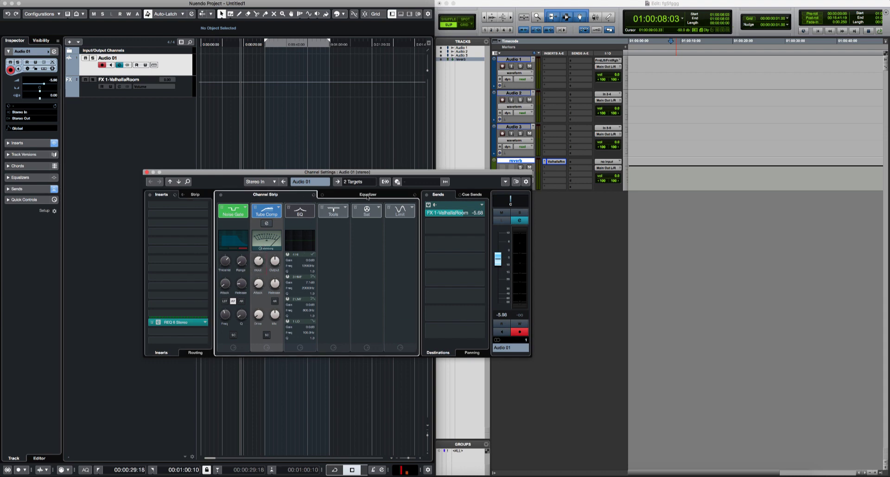
- Add a high-mid (HMF) boost to Audio 01's equalizer curve and check it in the channel strip and the inspector
left_click(353, 194)
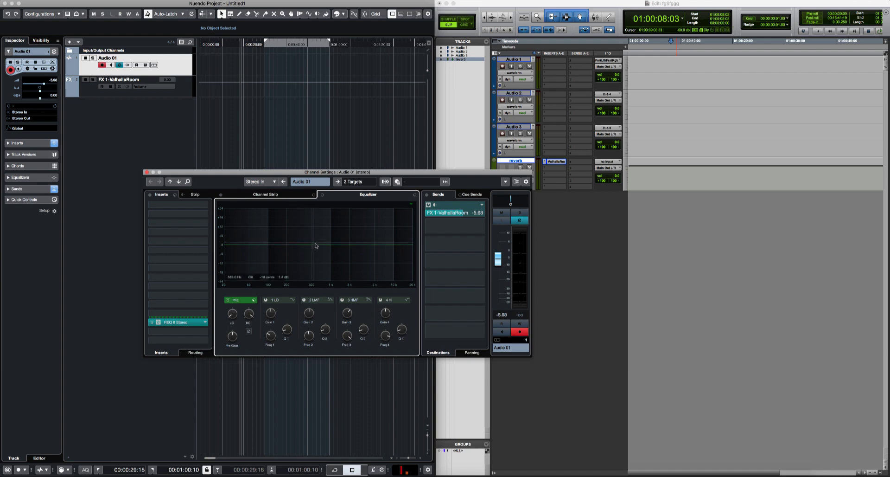
left_click(362, 223)
left_click(288, 195)
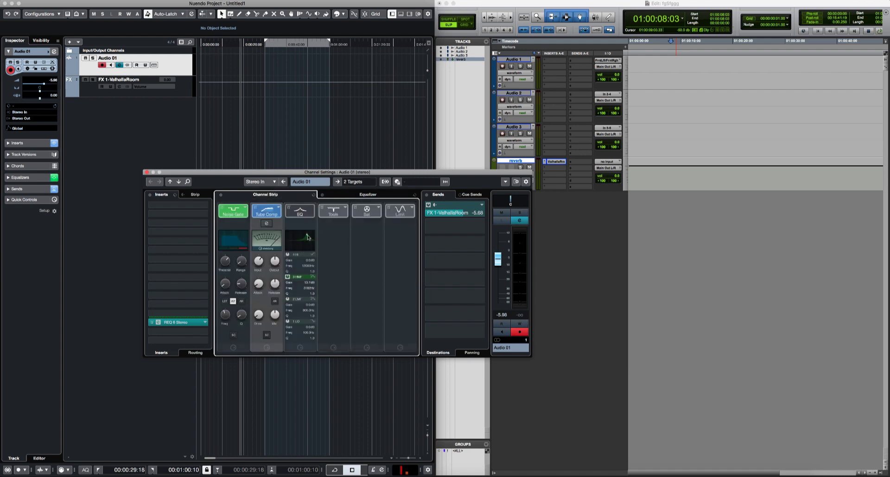
left_click(28, 177)
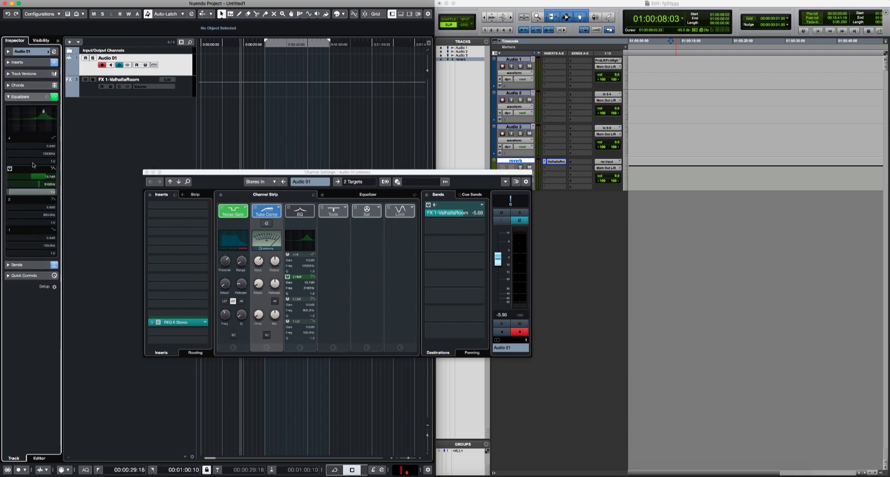
left_click(27, 51)
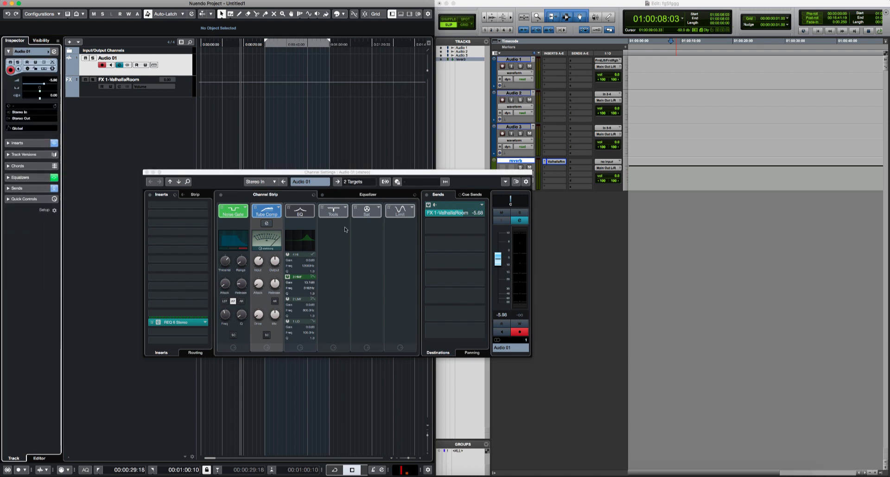
- Load Tape Saturation into the channel strip's Sat module and DeEsser into its Tools module
left_click(346, 207)
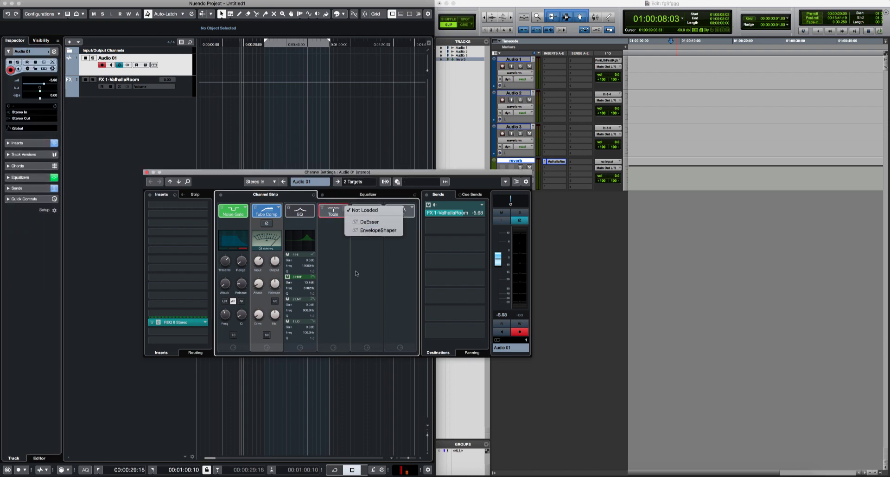
left_click(378, 209)
left_click(378, 209)
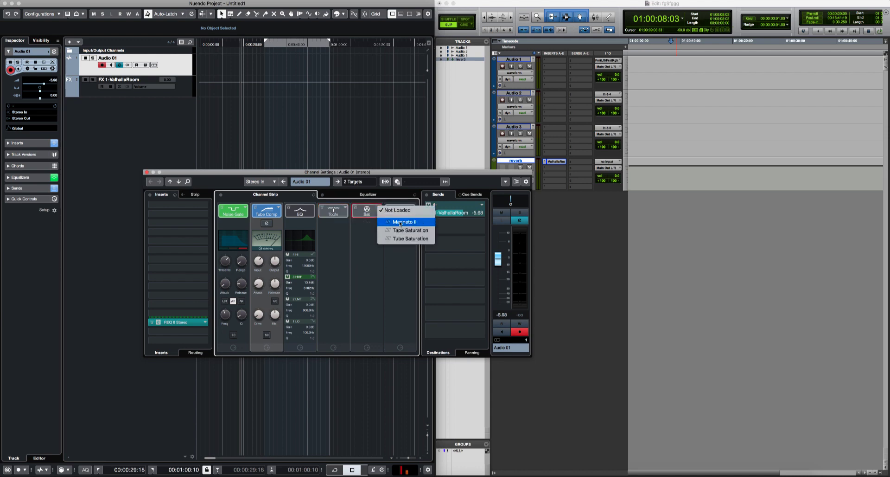
left_click(408, 230)
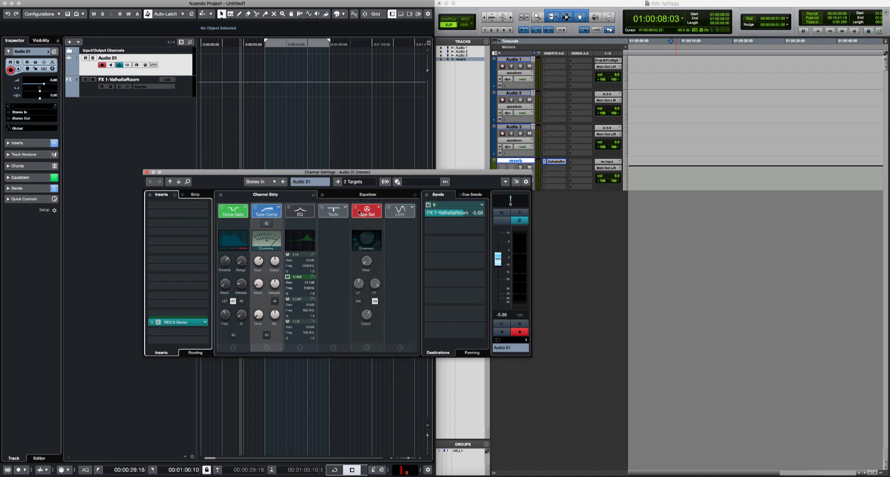
left_click(345, 207)
left_click(371, 222)
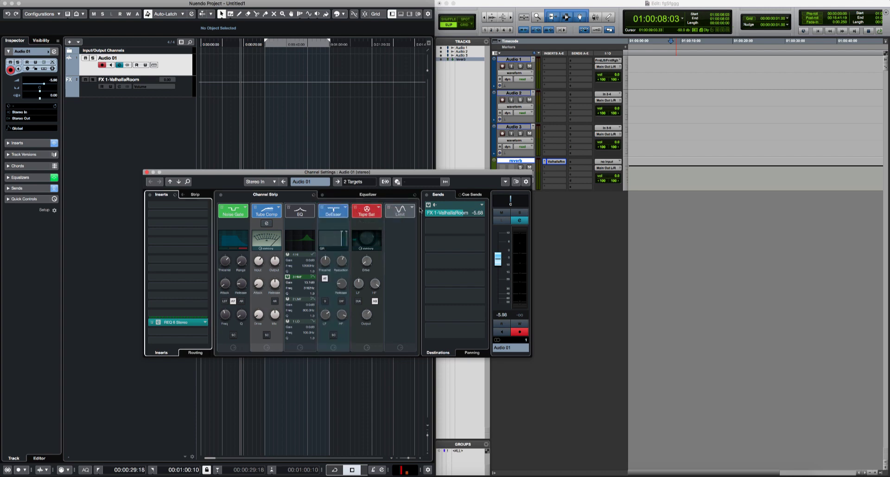
- Load Maximizer into the Limit module of Audio 01's channel strip
left_click(412, 208)
left_click(425, 223)
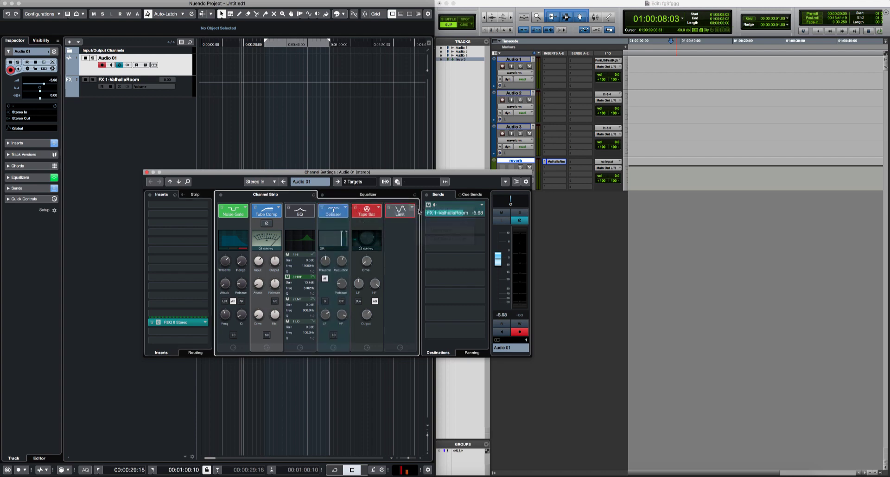
left_click(411, 208)
left_click(416, 218)
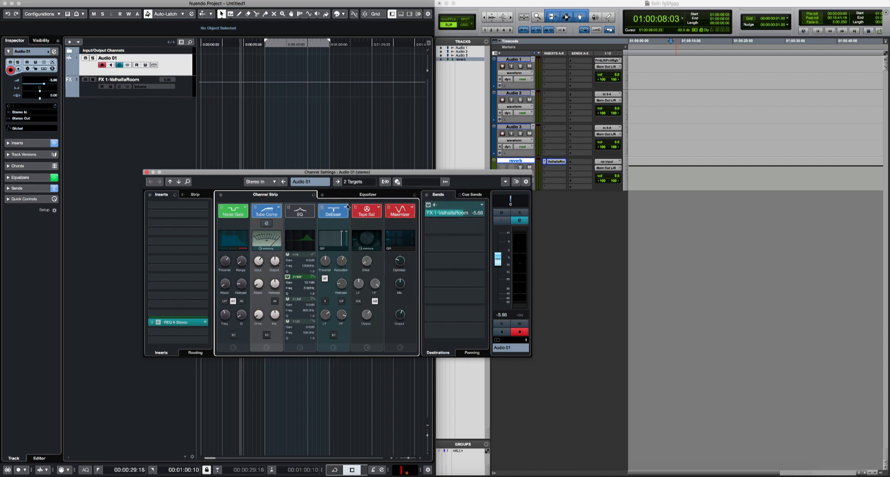
- Set the equalizer's low-cut filter slope to 48 dB/Oct and check the slope options again
left_click(375, 196)
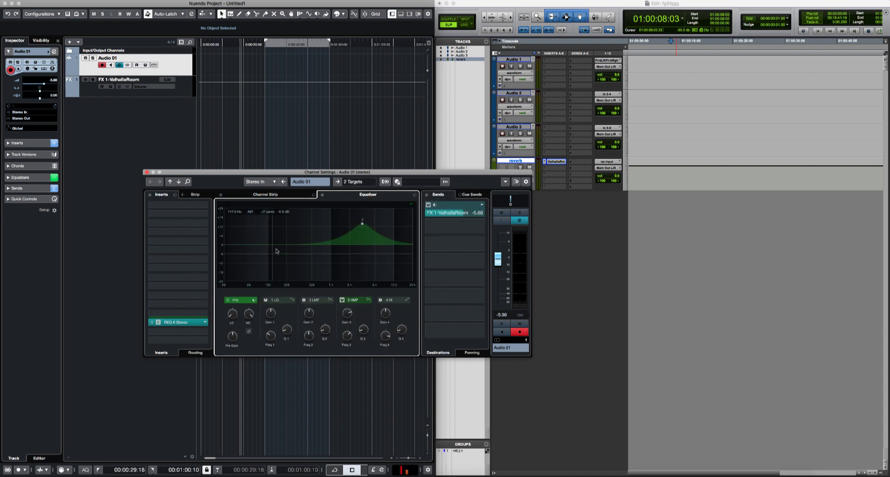
right_click(232, 316)
mouse_move(288, 343)
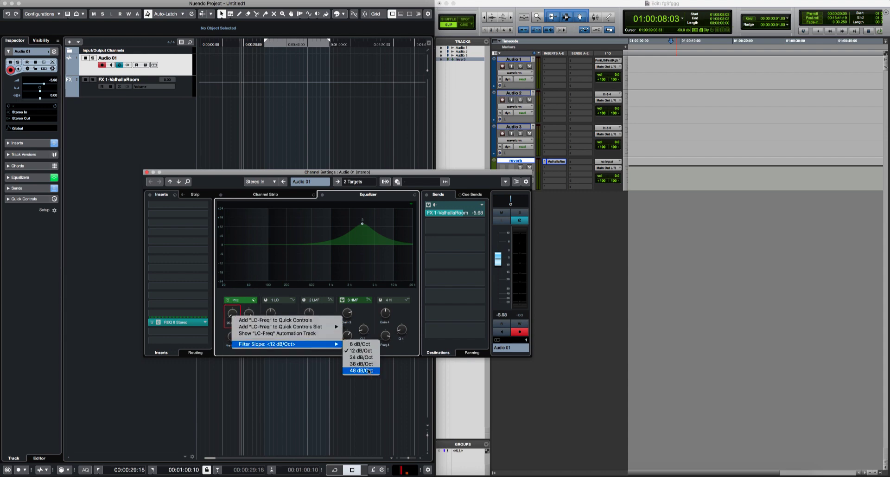
left_click(369, 371)
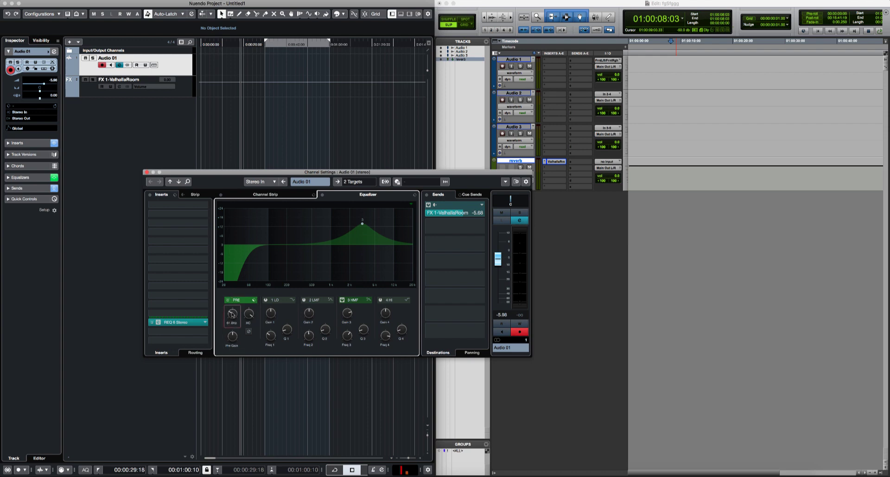
right_click(232, 314)
mouse_move(291, 343)
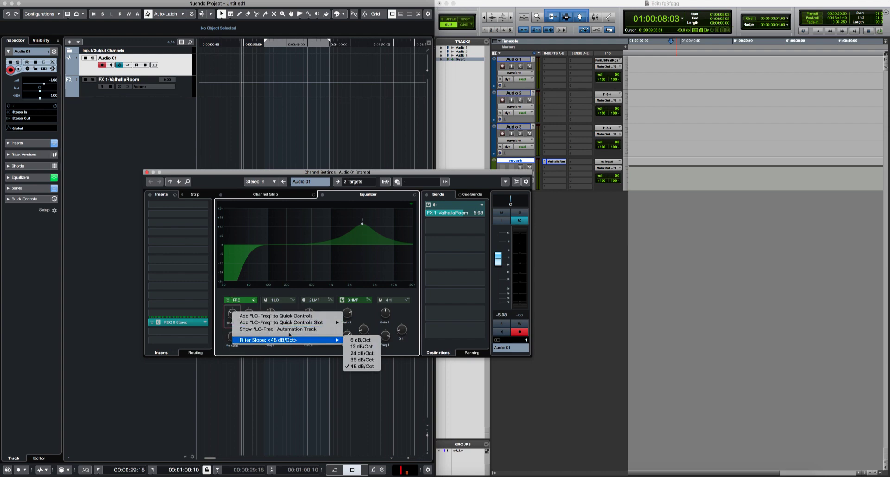
left_click(271, 241)
- Sweep the low-cut frequency up and back down, and remove the HMF boost from the equalizer curve
left_click_drag(231, 317, 247, 274)
left_click_drag(235, 317, 234, 348)
left_click_drag(362, 225, 538, 235)
- Toggle the pre/post-fader setting of Audio 01's FX 1-ValhallaRoom send and show the sends in the inspector
left_click(482, 205)
left_click(444, 279)
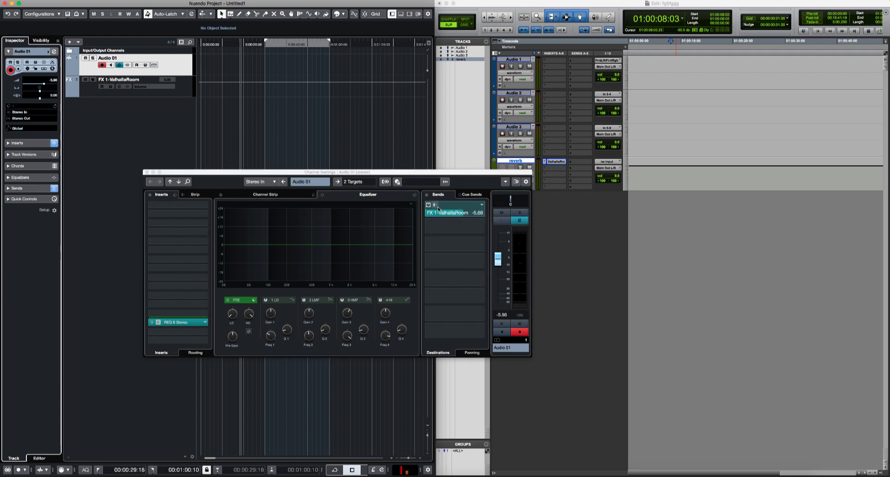
left_click(437, 205)
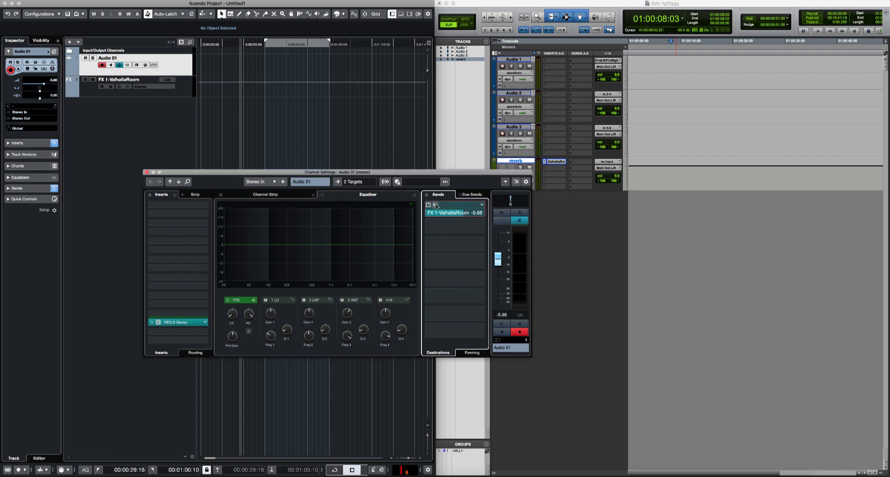
left_click(23, 188)
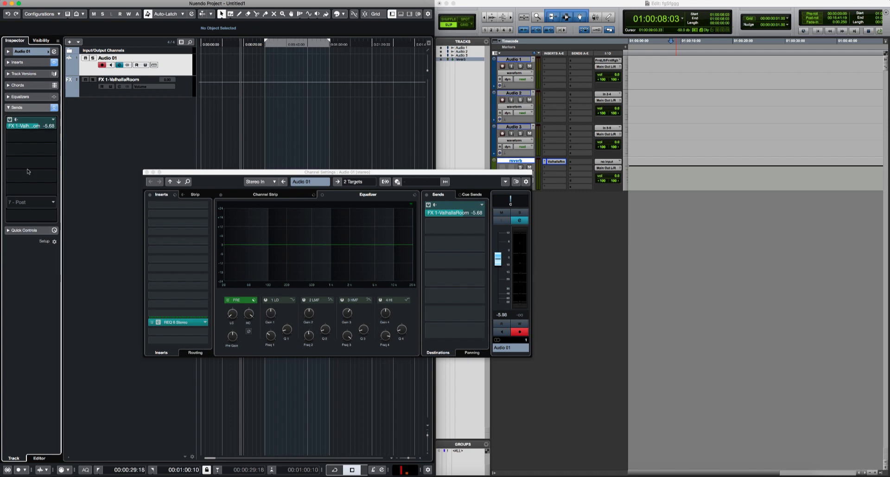
- Raise the Audio 01 fader to about -2.14 dB and toggle the channel's write and read automation
mouse_move(498, 260)
left_mouse_down()
mouse_move(498, 250)
mouse_move(498, 272)
mouse_move(498, 252)
left_mouse_up()
left_click(519, 324)
left_click(519, 324)
left_click(501, 323)
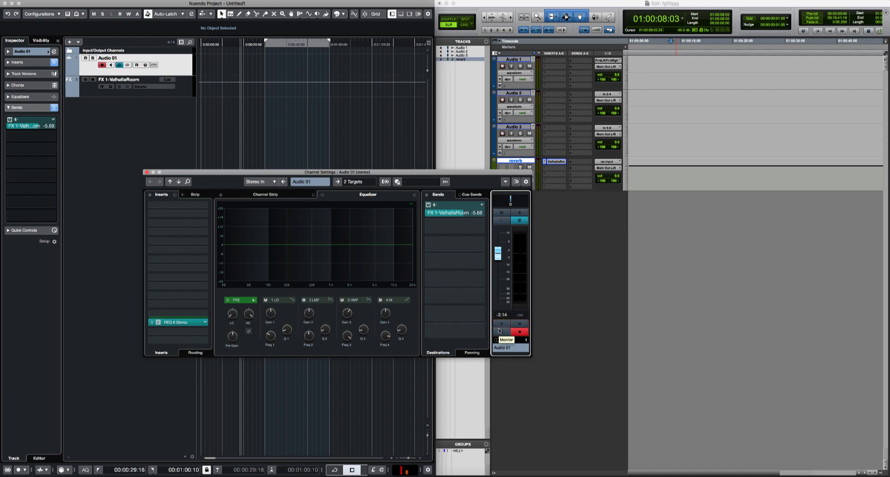
- Try panning Audio 01 with the pan control above its fader and reset it to centre
left_click_drag(510, 199, 524, 204)
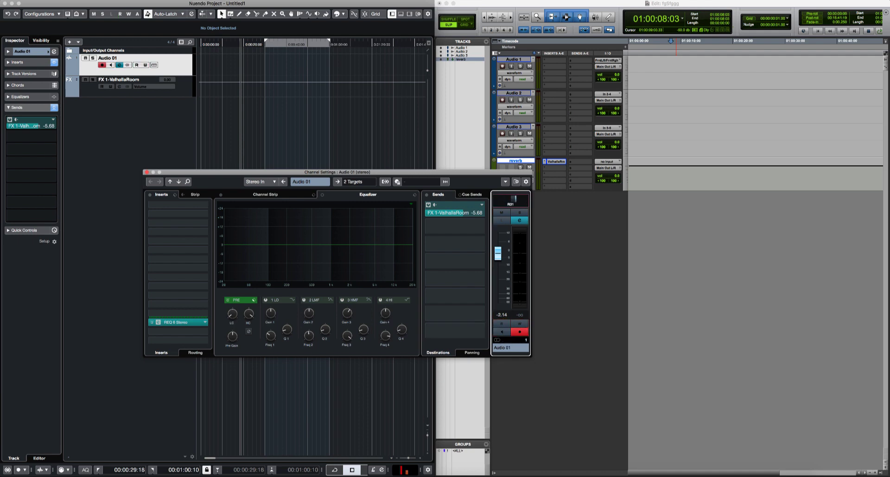
left_click(529, 202)
left_click(520, 204)
double_click(509, 198)
right_click(511, 200)
left_click(511, 204)
- Expand Audio 01's basic track settings in the inspector and pan the track to L25
left_click(9, 51)
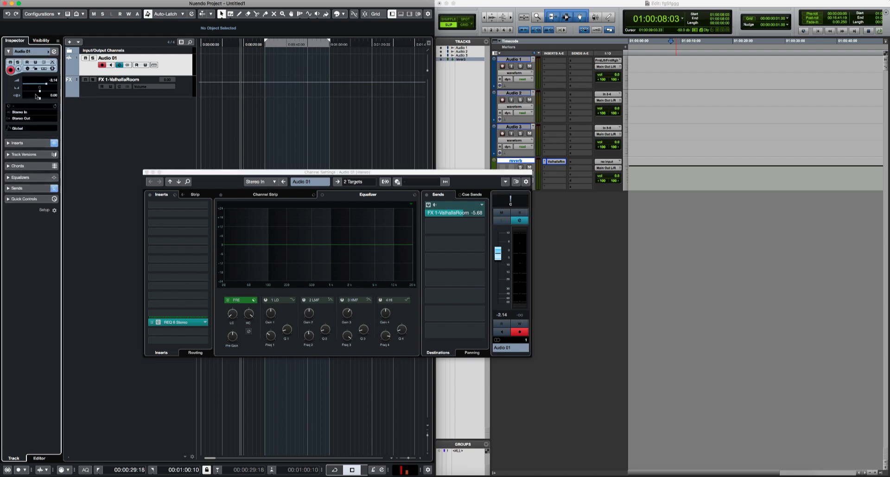
double_click(39, 93)
left_click_drag(408, 177, 388, 204)
left_click_drag(330, 242, 308, 245)
- Mute Audio 01, and close and reopen its Channel Settings window
left_click(502, 213)
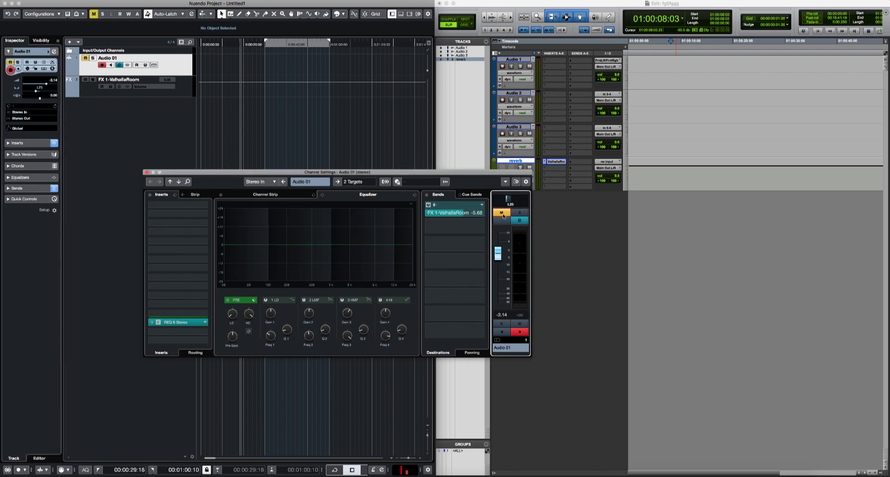
left_click(502, 213)
left_click(502, 213)
left_click(519, 220)
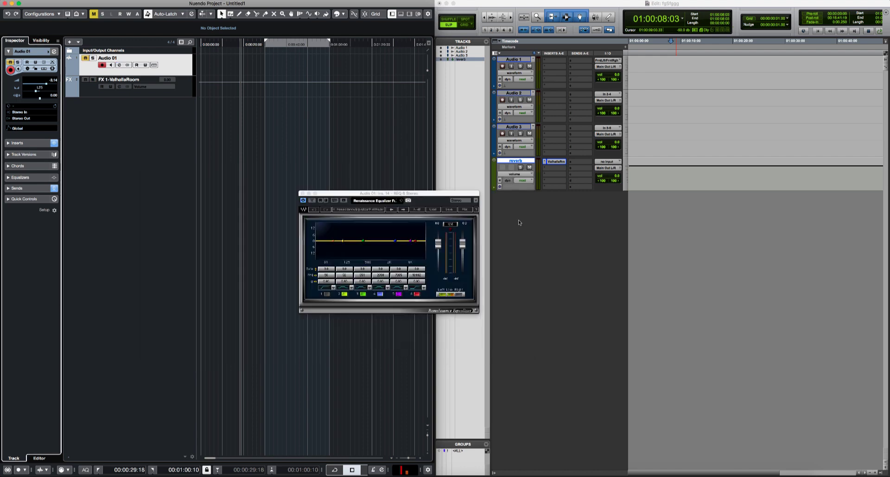
left_click(54, 52)
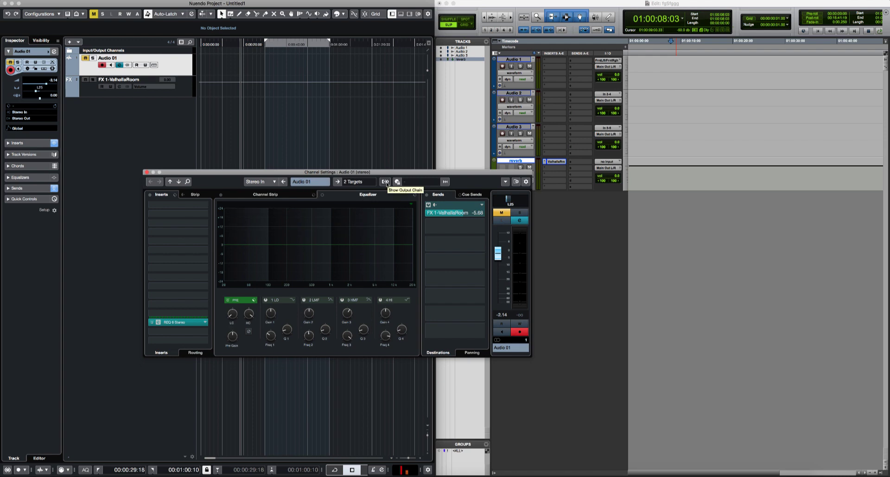
- Add one stereo Group track with its audio output set to Stereo Out
right_click(180, 66)
mouse_move(197, 68)
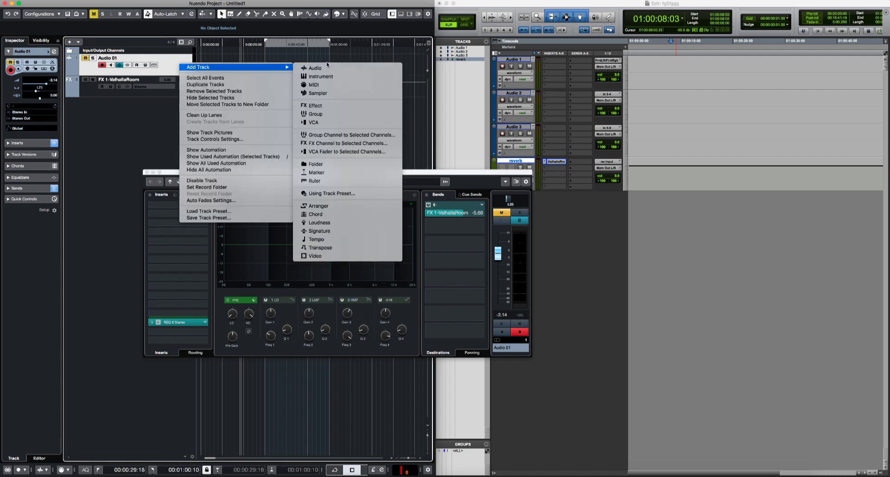
right_click(132, 122)
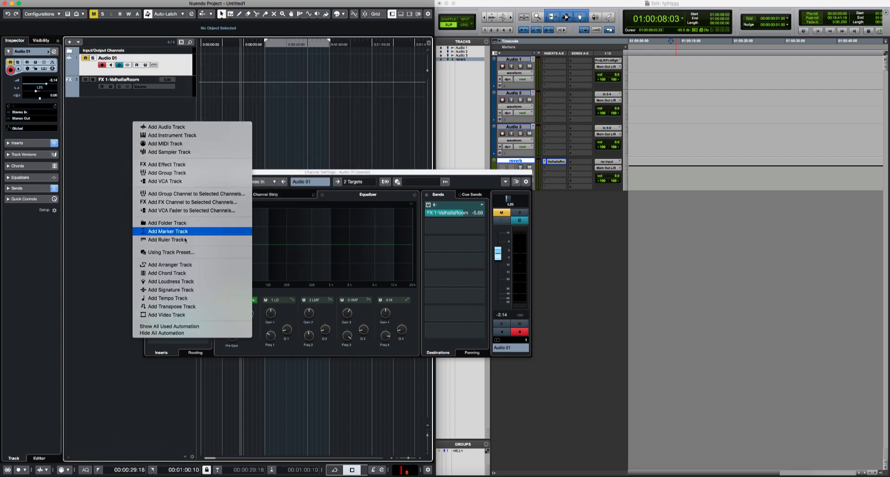
left_click(167, 172)
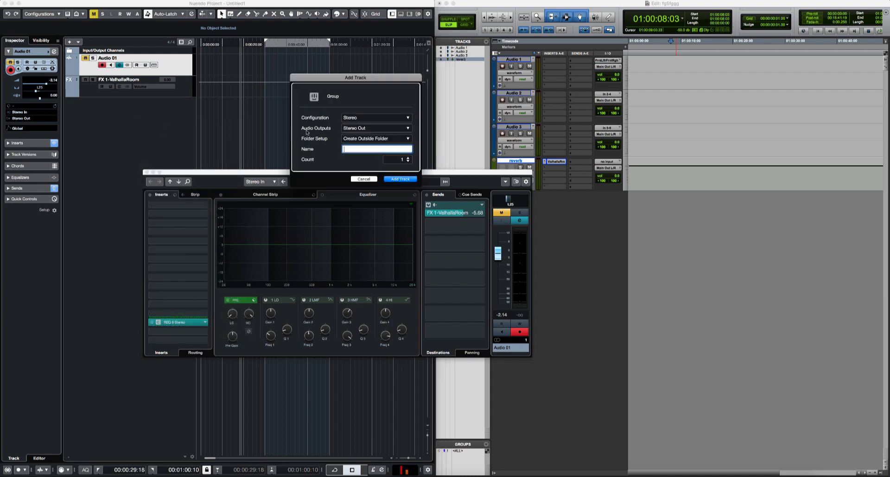
left_click(410, 178)
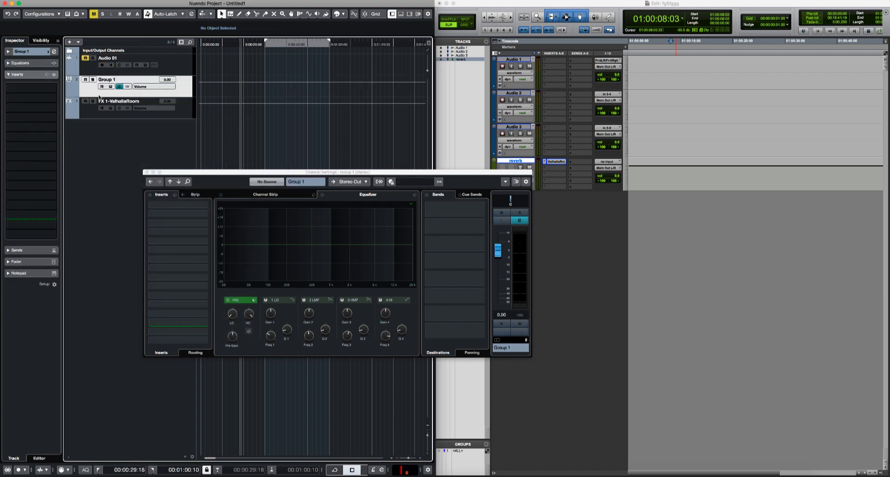
- Route Audio 01's output to Group 1 and select the Group 1 track to view its channel
left_click(193, 66)
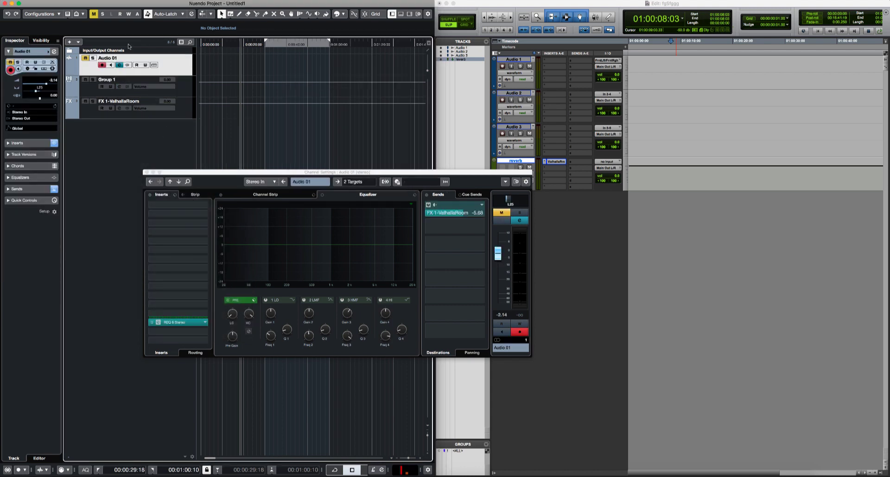
left_click(29, 119)
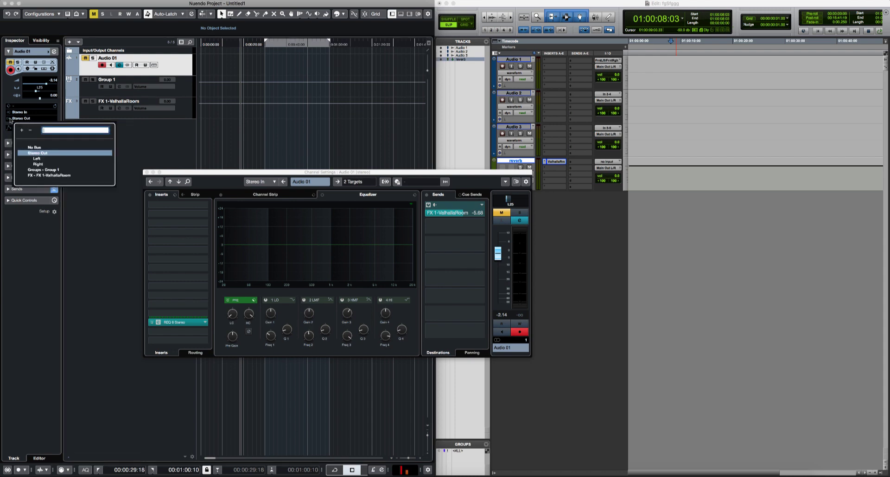
left_click(42, 170)
left_click(86, 91)
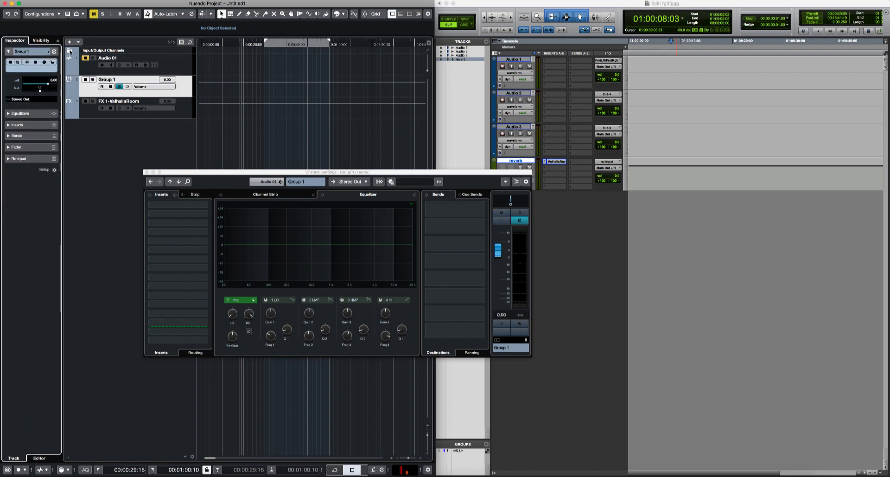
- Expand the Input/Output Channels folder, view Stereo Out, and show Group 1's output chain in its Channel Settings
left_click(70, 51)
left_click(94, 65)
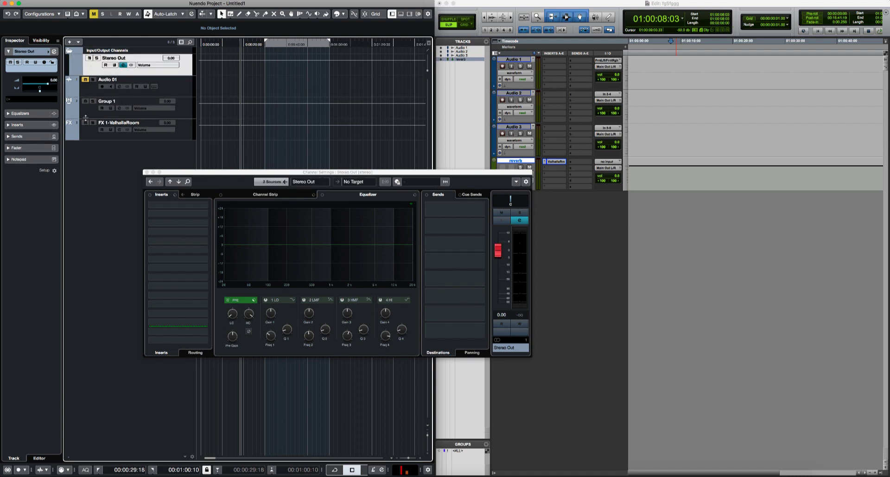
left_click(83, 116)
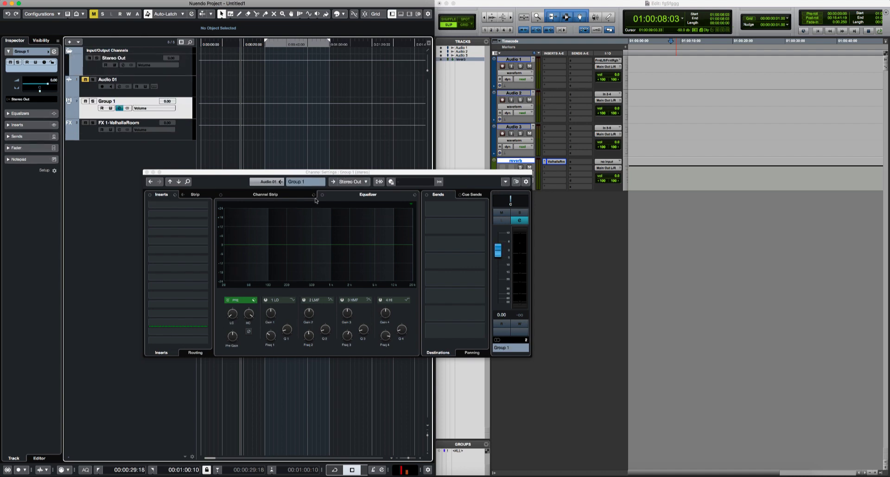
left_click(379, 182)
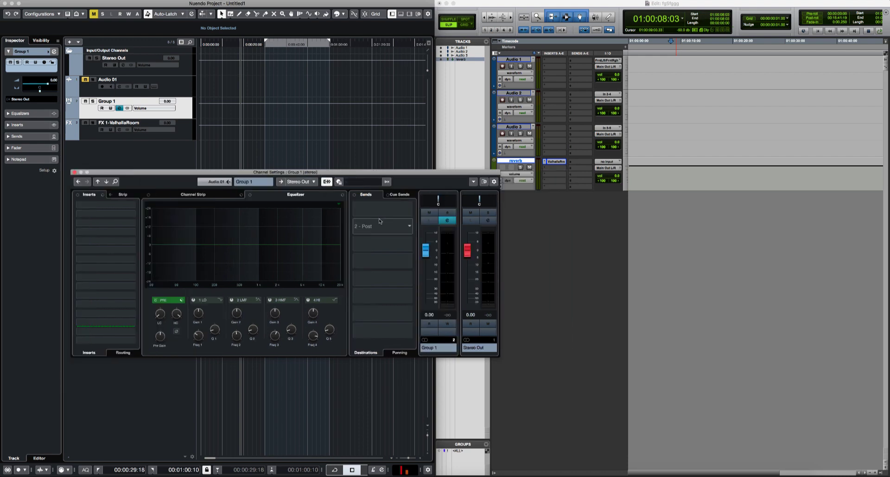
- Lower the Group 1 and Stereo Out faders in Channel Settings, and reset both to 0.00
left_click_drag(425, 251, 467, 281)
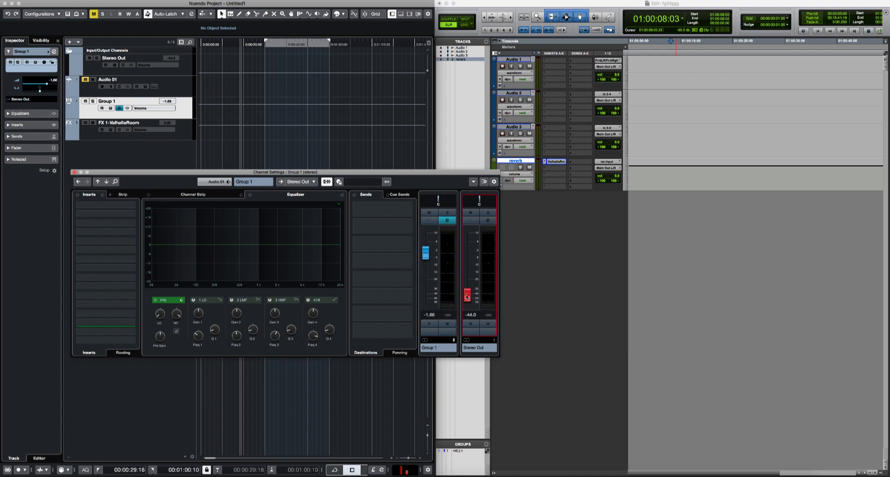
left_click(467, 296, "super")
left_click(425, 253, "super")
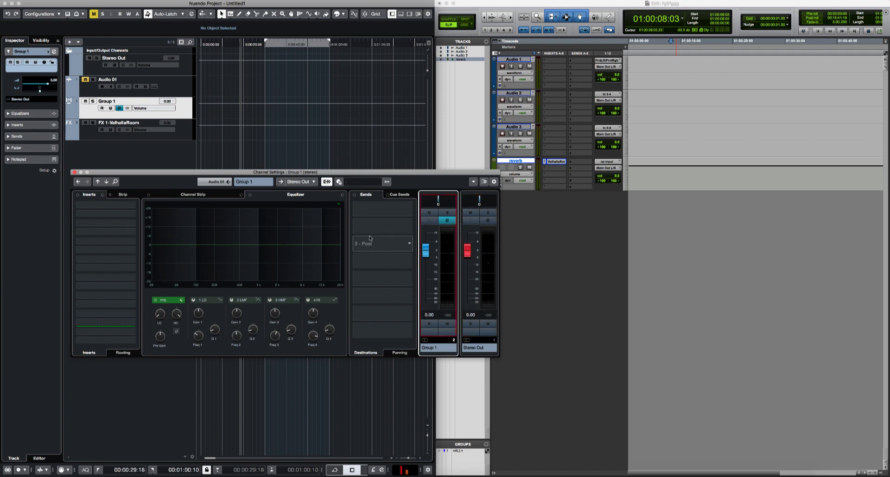
- Switch to Pro Tools, lower the reverb track's volume, and reset it to 0.0
left_click(612, 194)
left_click_drag(618, 180, 617, 184)
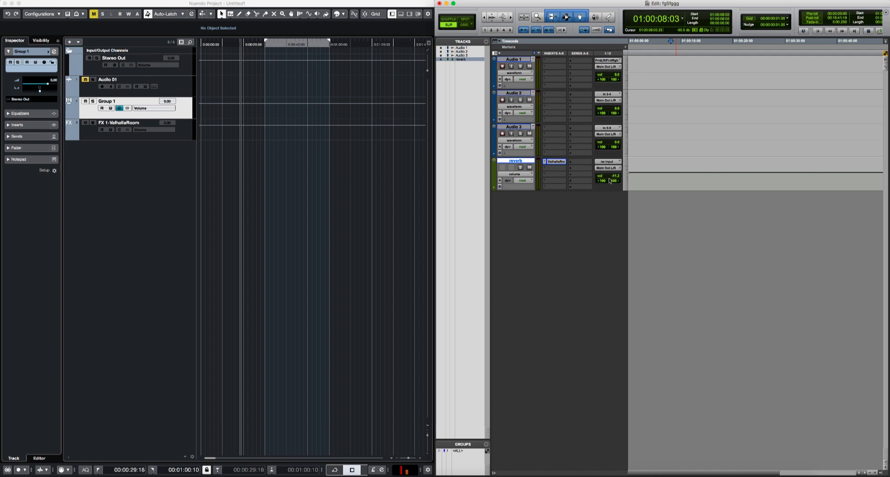
left_click(617, 178, "alt")
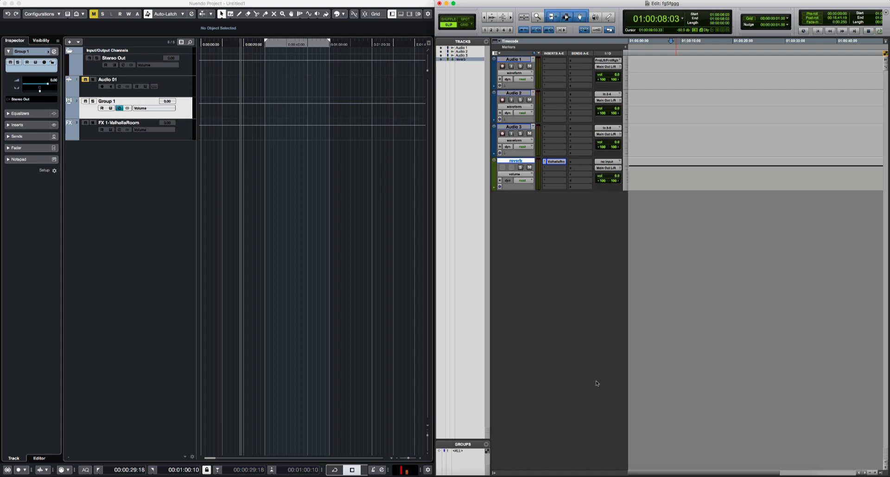
- Return to Nuendo, close the Renaissance Equalizer window, and lower Group 1's fader before returning it to 0.00
left_click(177, 239)
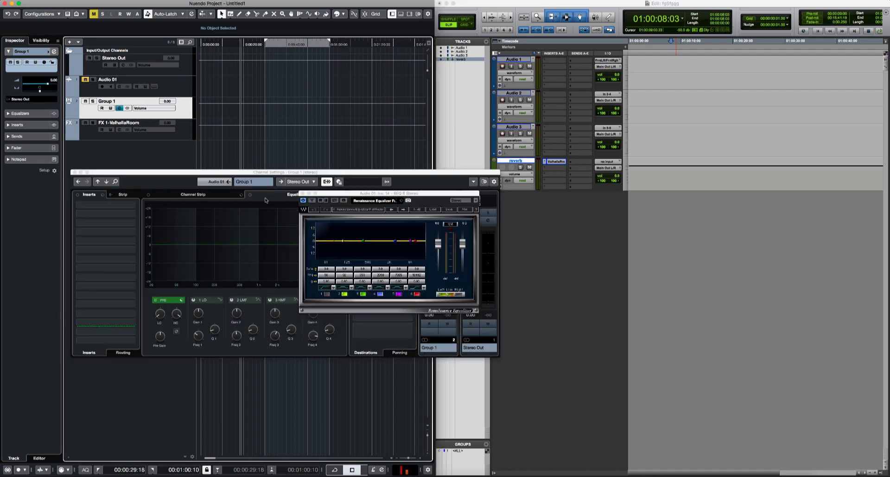
left_click(304, 193)
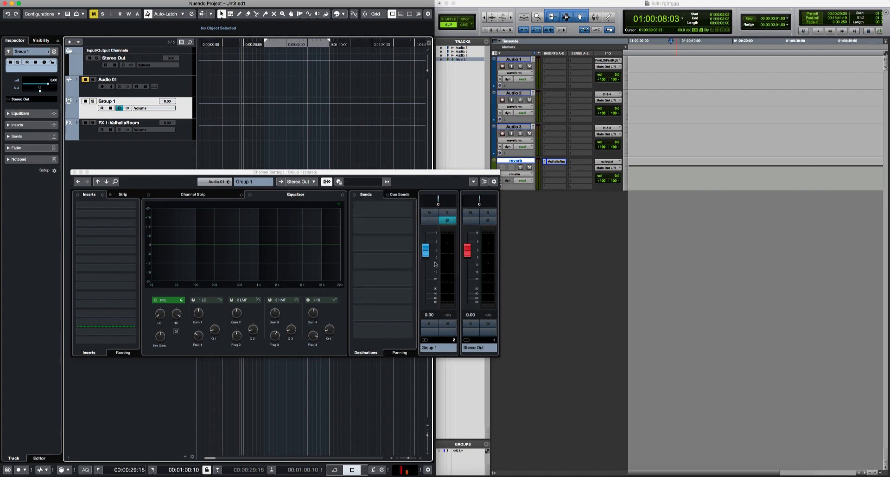
left_click_drag(426, 250, 425, 278)
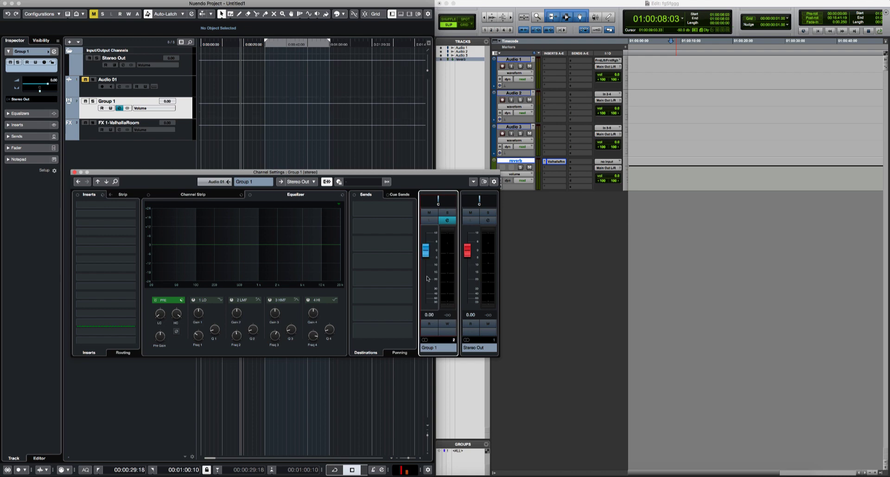
left_click_drag(427, 280, 430, 244)
- Switch back to Pro Tools, pull down the reverb track's volume, and restore it to 0.0
left_click(599, 202)
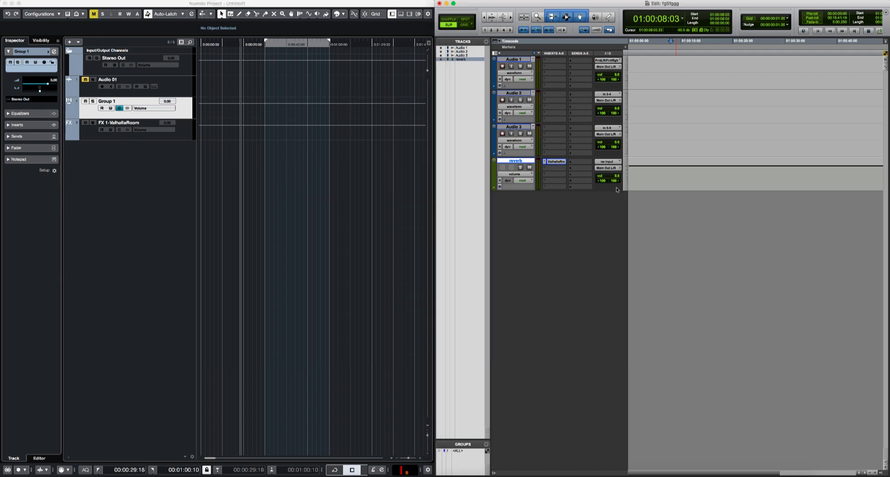
left_click_drag(619, 179, 580, 237)
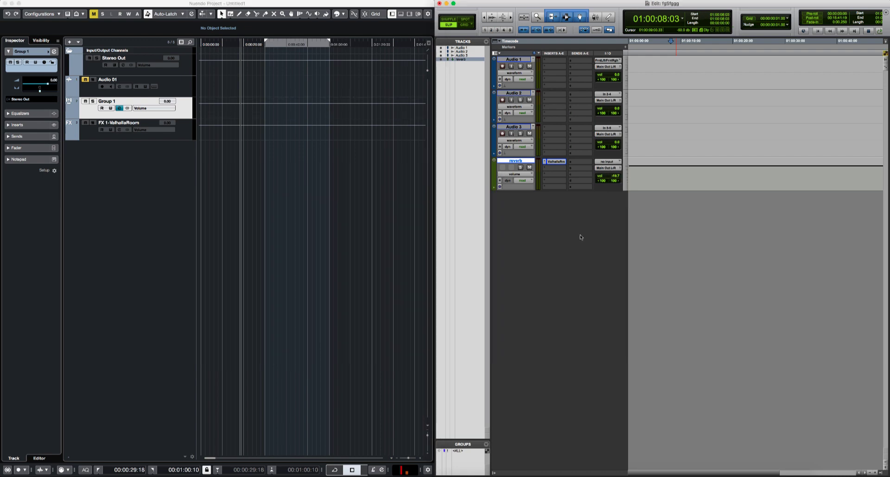
left_click(614, 179, "alt")
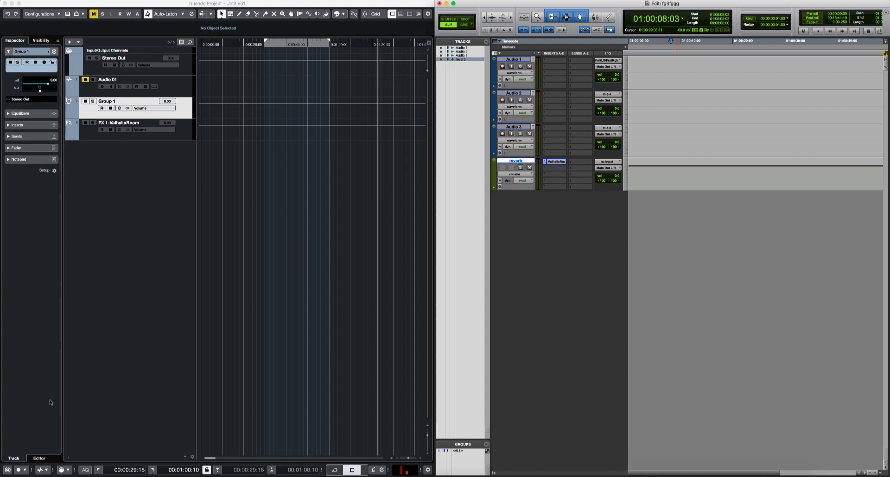
- Show Nuendo's track visibility list, and select the audio tracks in the Pro Tools track list, ending on Audio 1
left_click(41, 41)
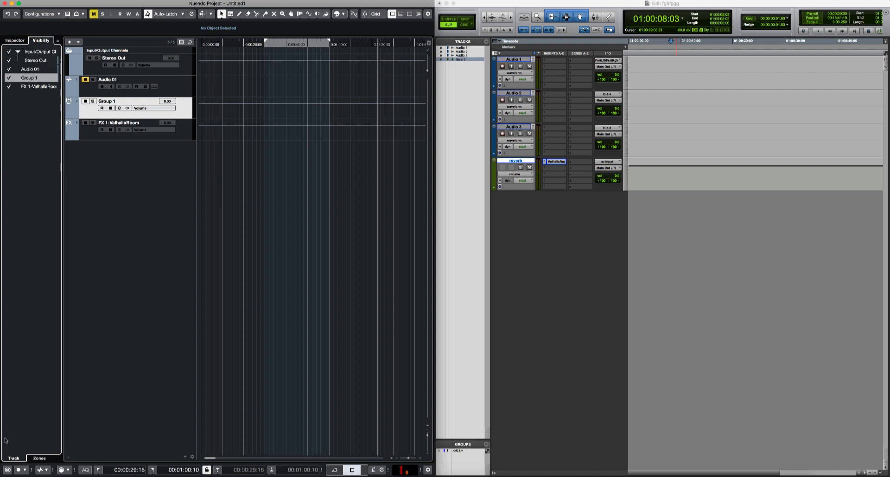
left_click(458, 48)
left_click(459, 51)
left_click(459, 55)
left_click(460, 47)
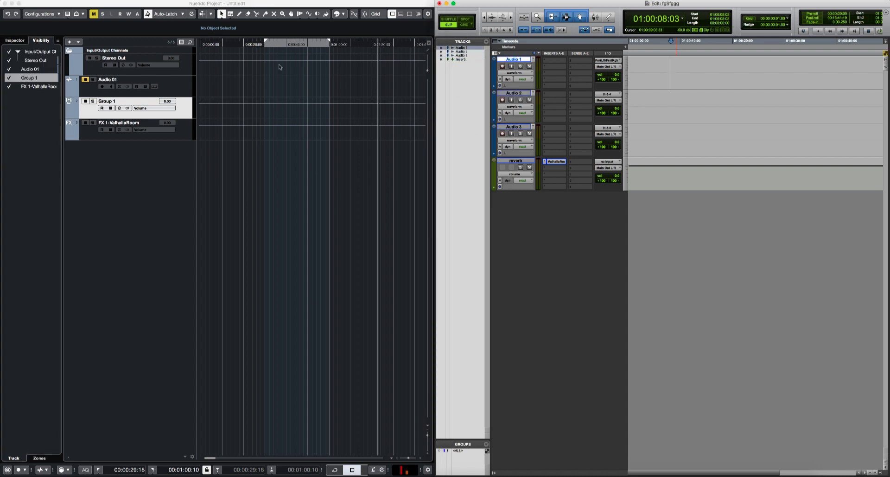
- Hide and show Audio 01 twice using Nuendo's track visibility list
left_click(9, 69)
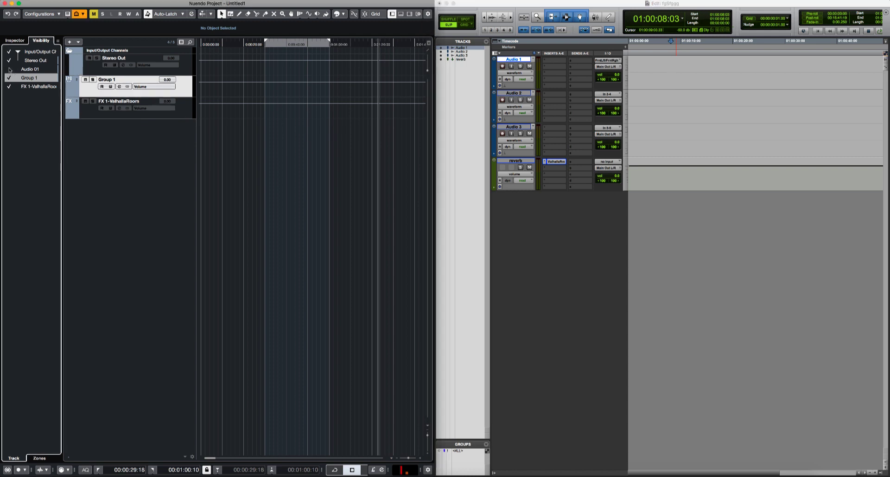
left_click(9, 70)
left_click(9, 70)
left_click(9, 69)
- Toggle Audio 1's visibility in the Pro Tools track list, leaving the track shown
left_click(442, 48)
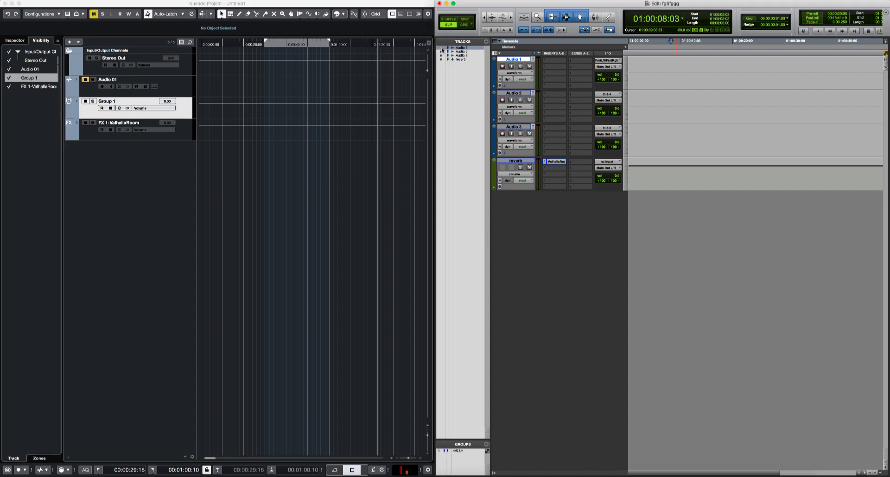
left_click(441, 48)
left_click(441, 48)
left_click(441, 49)
- Open the Pro Tools Transport, Session Setup and Automation windows for viewing, and close them all again
key("super+3")
key("super+3")
key("super+1")
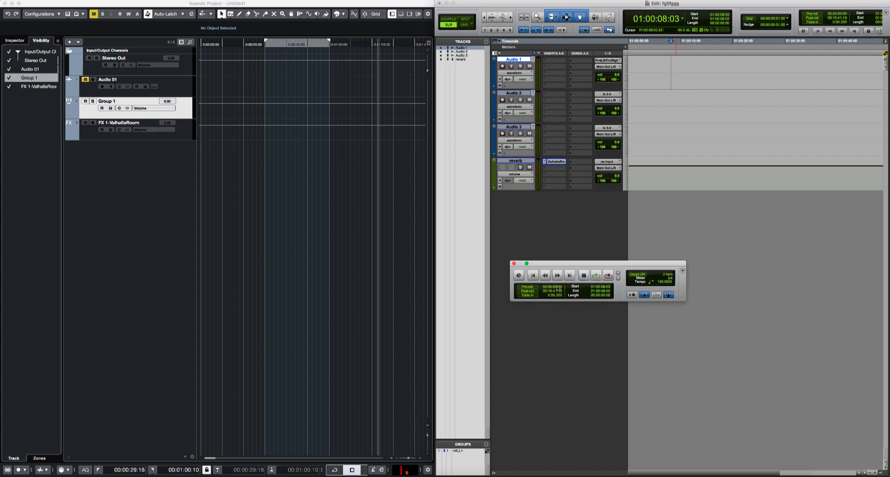
key("super+2")
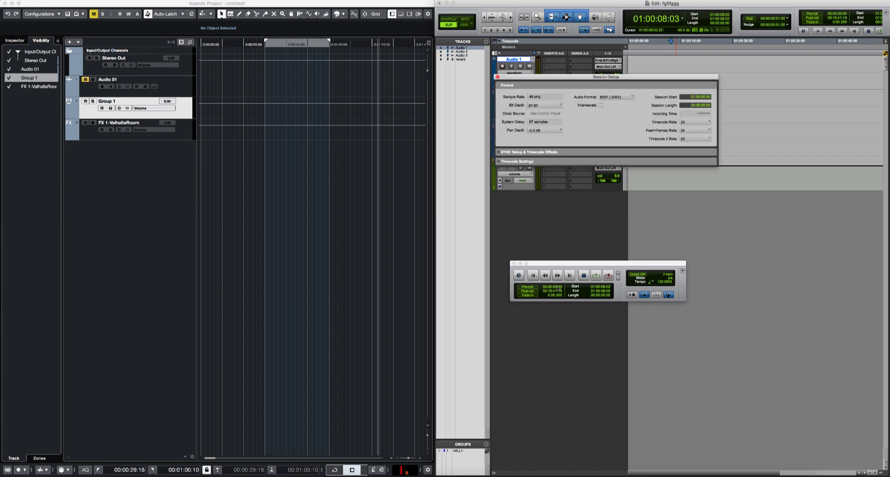
key("super+4")
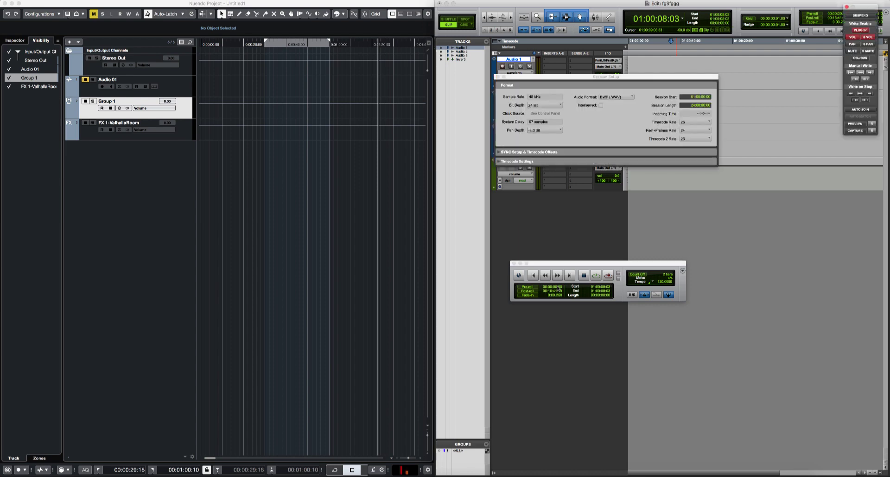
key("super+2")
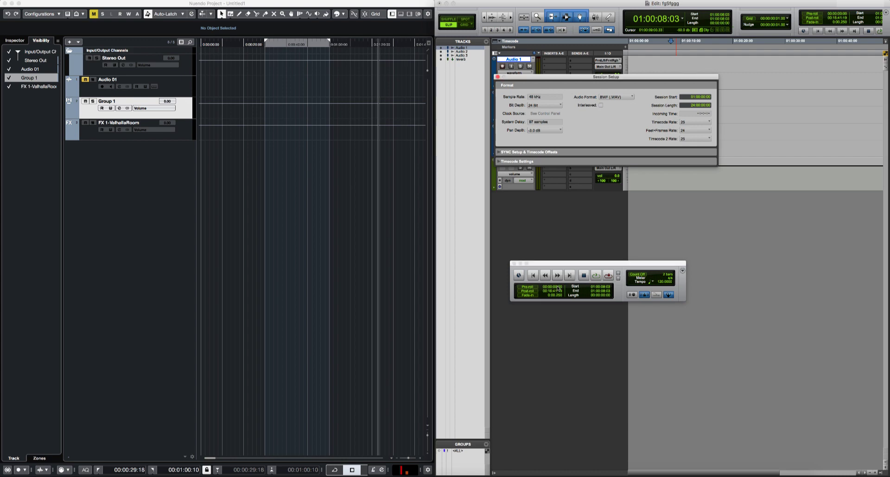
key("super+2")
key("super+1")
- Switch to Nuendo, place the project cursor at 00:00:40:24, and show and hide the floating Transport panel
left_click(368, 355)
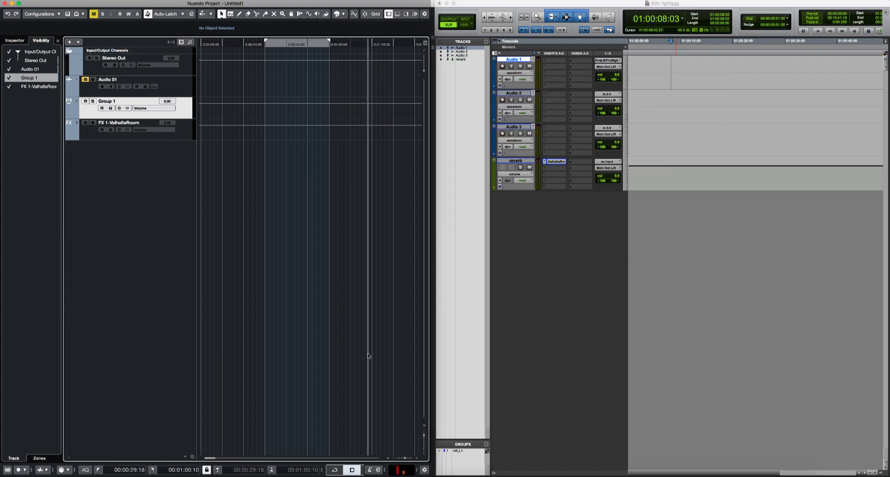
left_click(288, 338)
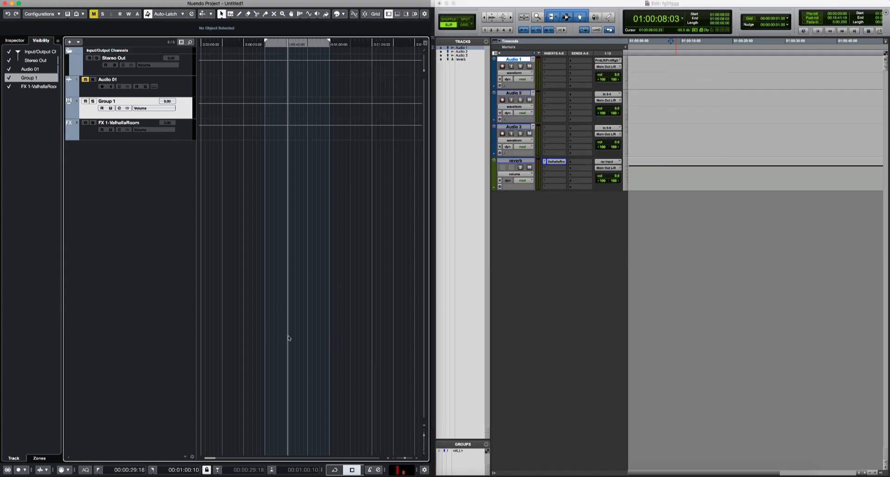
key("F2")
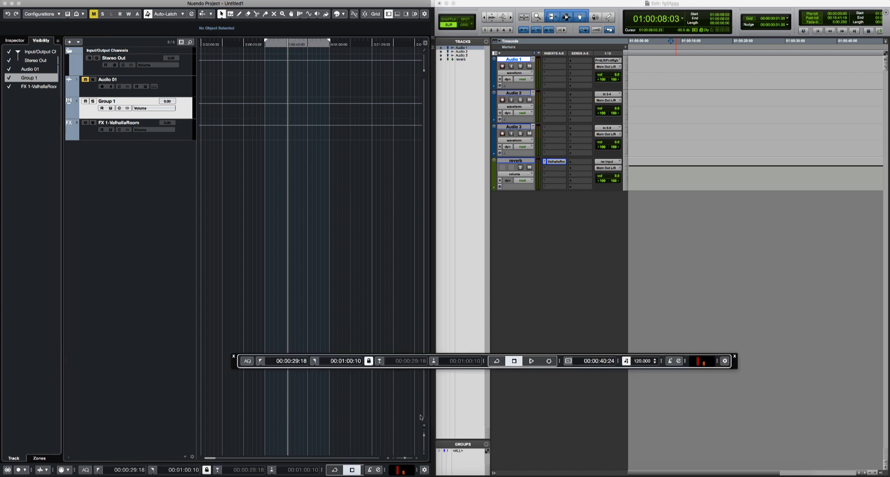
key("F2")
- Widen the Nuendo project window over Pro Tools, and open, reposition and close the floating Transport panel
left_click_drag(432, 425, 731, 432)
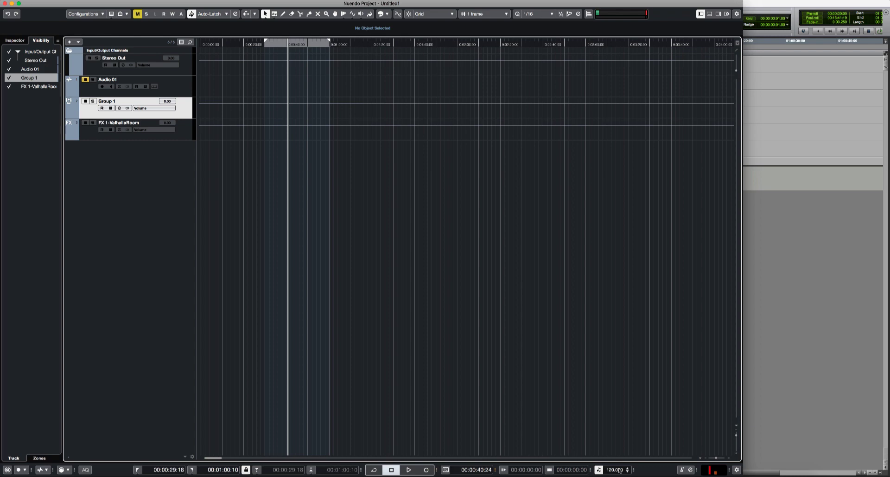
key("F2")
key("F2")
key("F2")
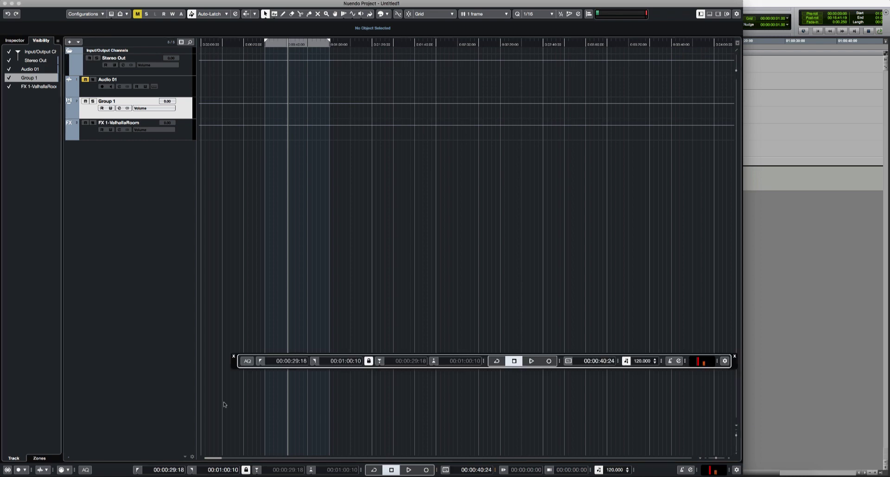
left_click_drag(234, 364, 156, 386)
key("F2")
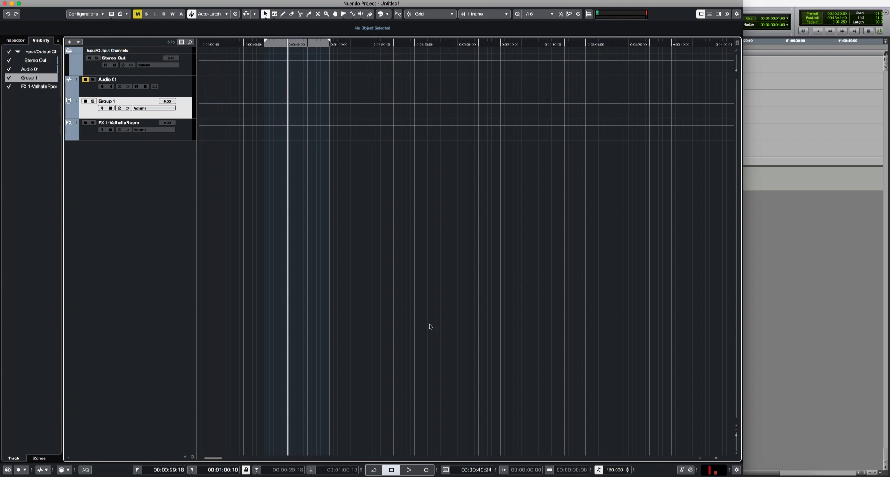
- Open Nuendo's Project Setup, view the sample rate and bit depth options, and close it with the settings accepted
key("shift+s")
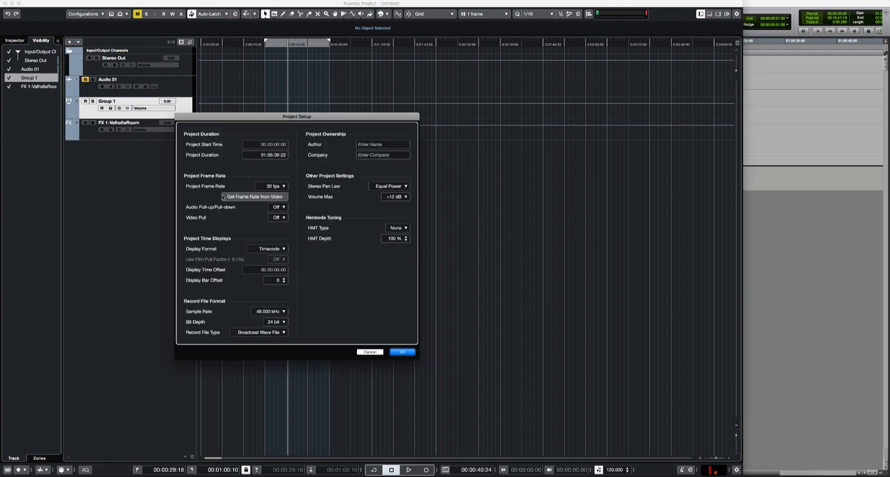
left_click_drag(318, 121, 418, 106)
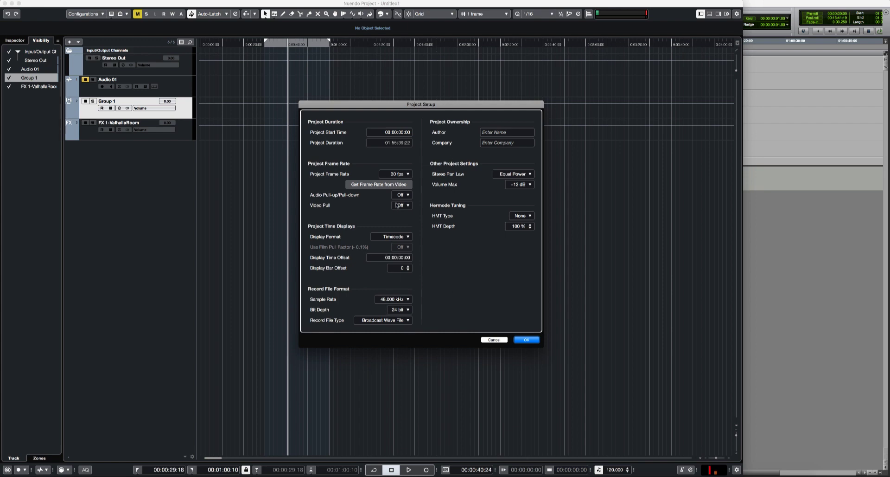
left_click(404, 300)
left_click(405, 300)
left_click(407, 309)
left_click(458, 291)
left_click(524, 340)
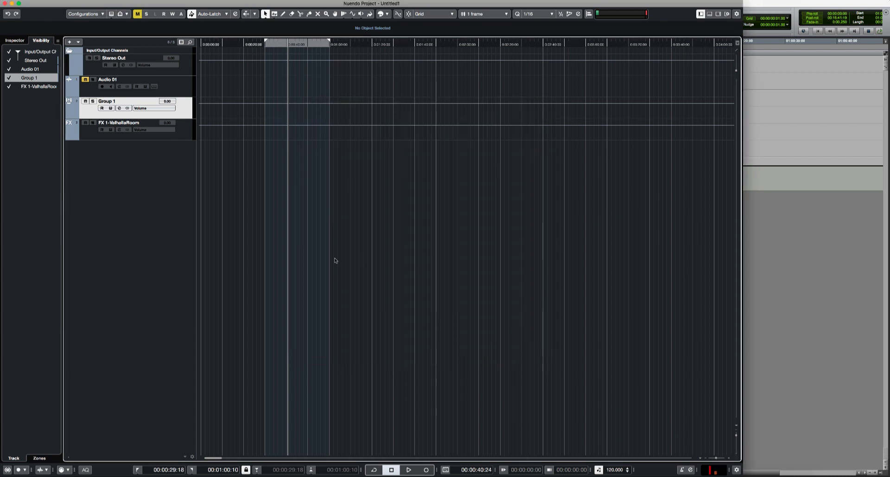
- Open the MixConsole, expand its Inserts rack across the channels, and close the mixer
key("F3")
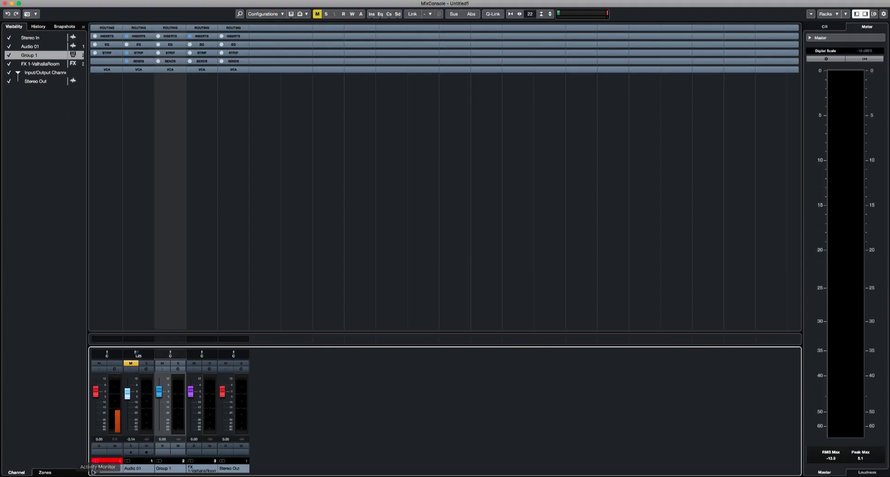
left_click(111, 37)
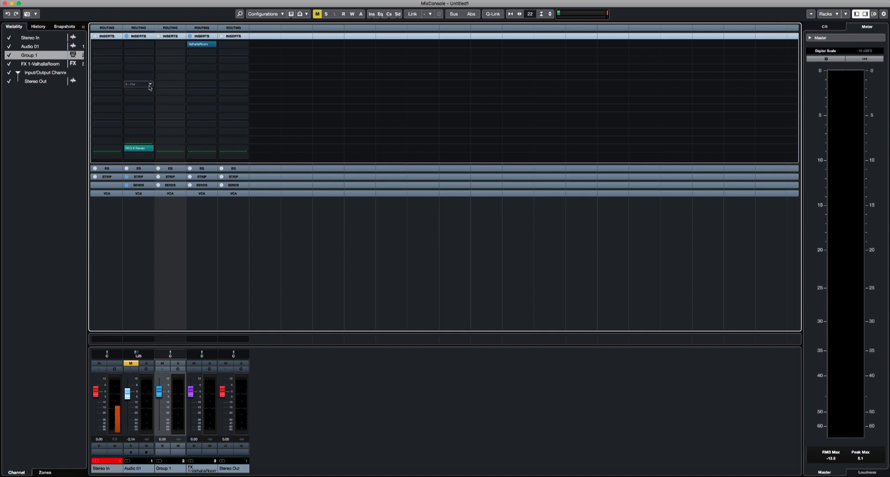
key("F3")
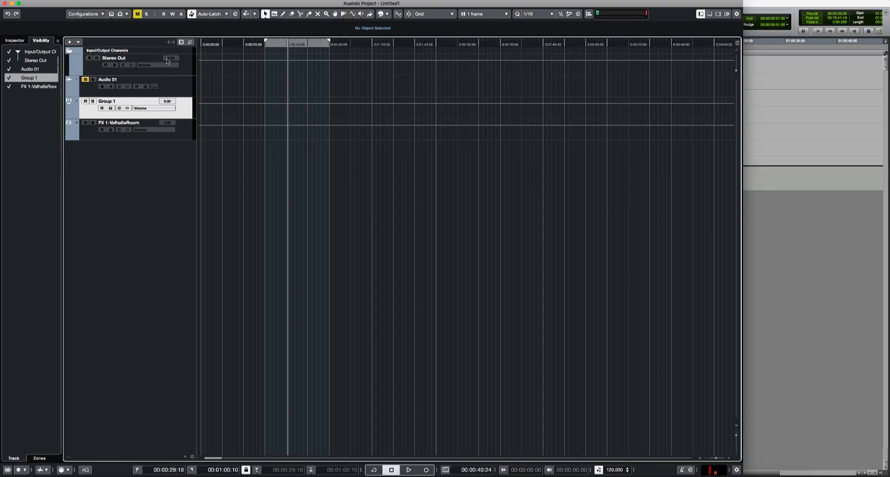
- Switch to Pro Tools and toggle between its Edit and Mix windows, and return to Nuendo to open MediaBay
left_click(803, 302)
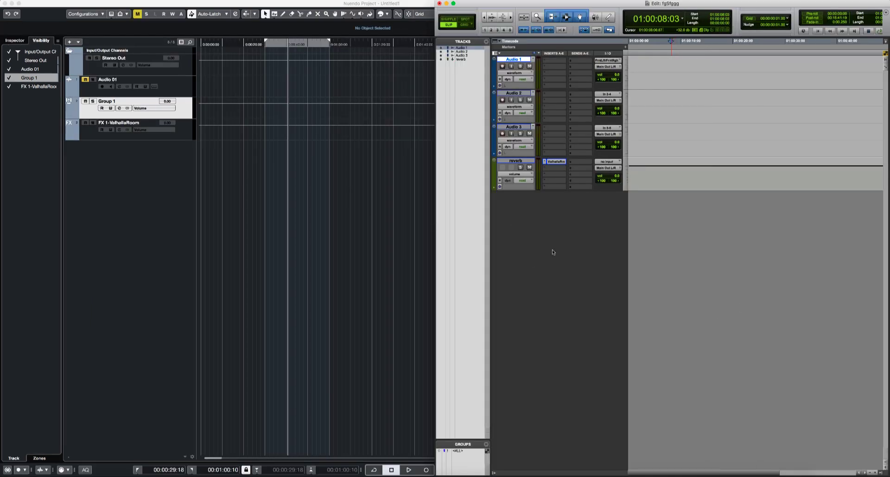
key("super+=")
key("super+Tab")
key("F5")
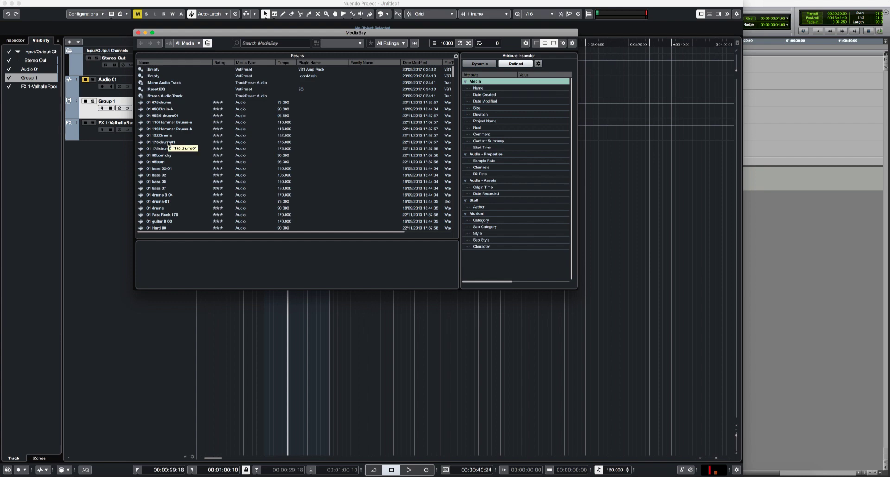
- Preview the 01 098.5 drums01 and 01 bass 02-01 audio files in MediaBay
left_click(161, 116)
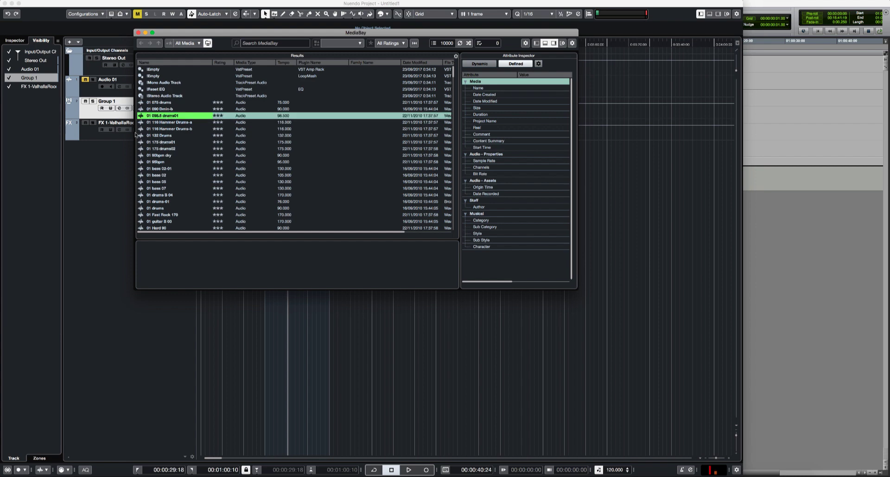
left_click(141, 250)
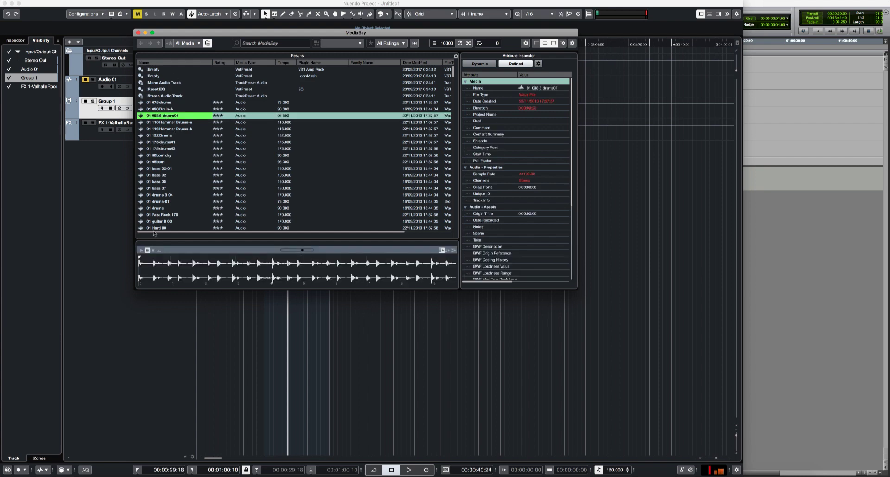
left_click(191, 169)
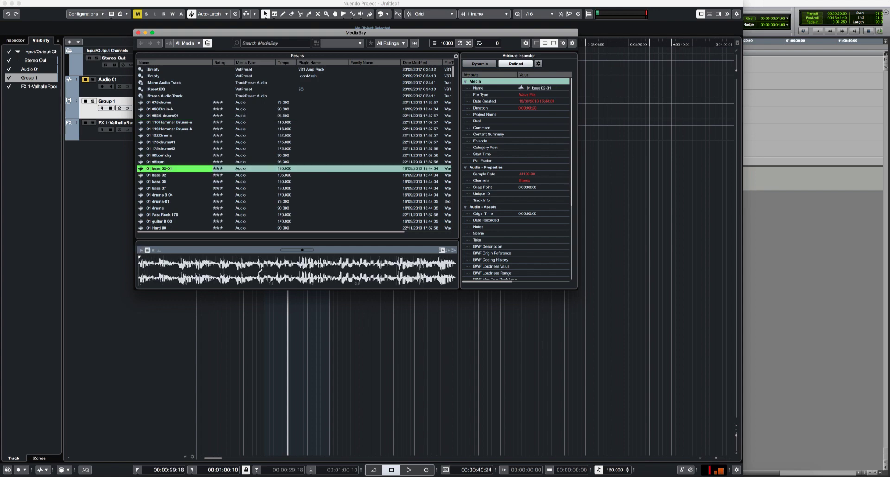
- Add the 01 bass 06 file from MediaBay to the project as a new track and place the project cursor at its clip
left_click_drag(166, 181, 345, 332)
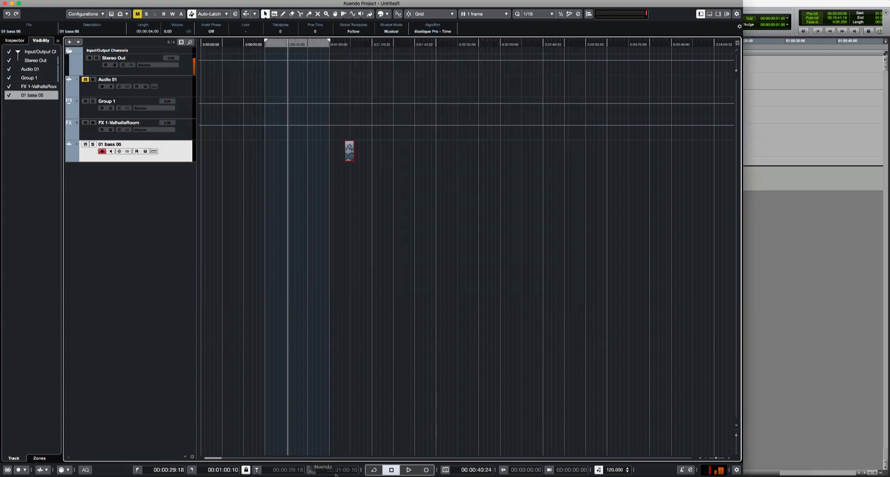
key("h")
key("h")
key("h")
key("h")
key("h")
key("h")
key("h")
key("h")
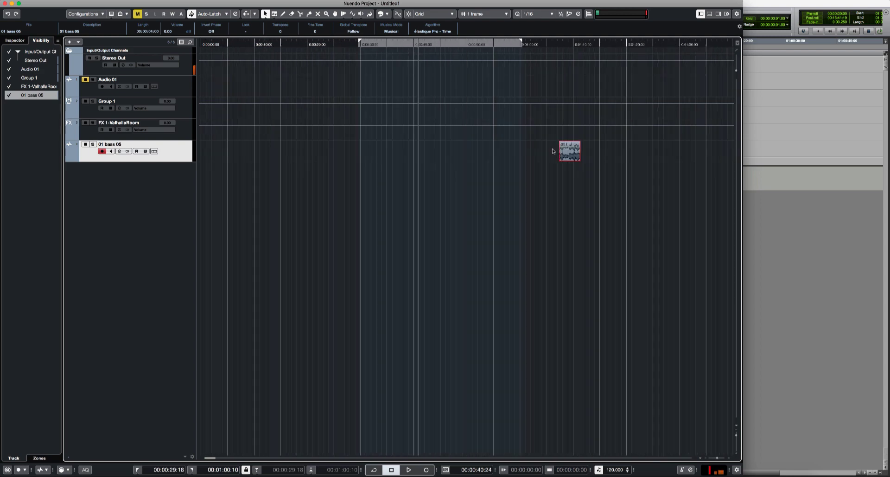
key("g")
key("g")
key("g")
key("g")
key("g")
left_click(458, 175)
key("h")
key("h")
key("h")
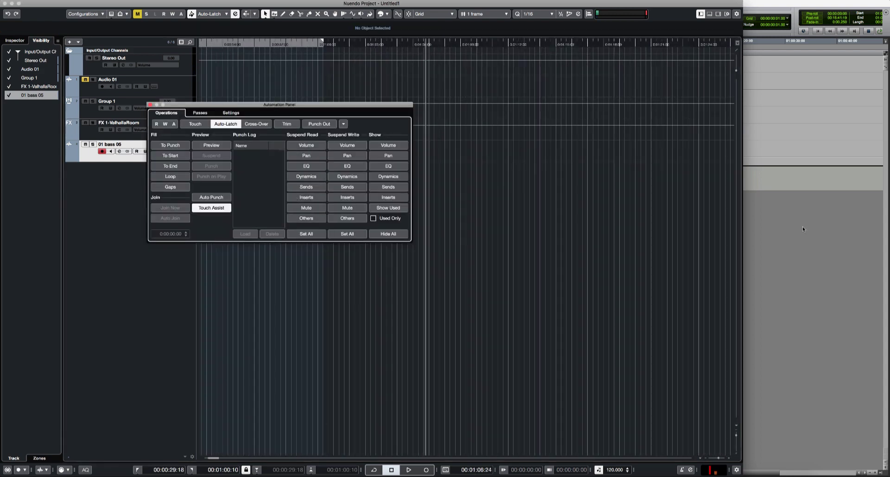
- Switch to Pro Tools, place the edit cursor on Audio 3, and bring up the Automation window over the timeline
left_click(803, 228)
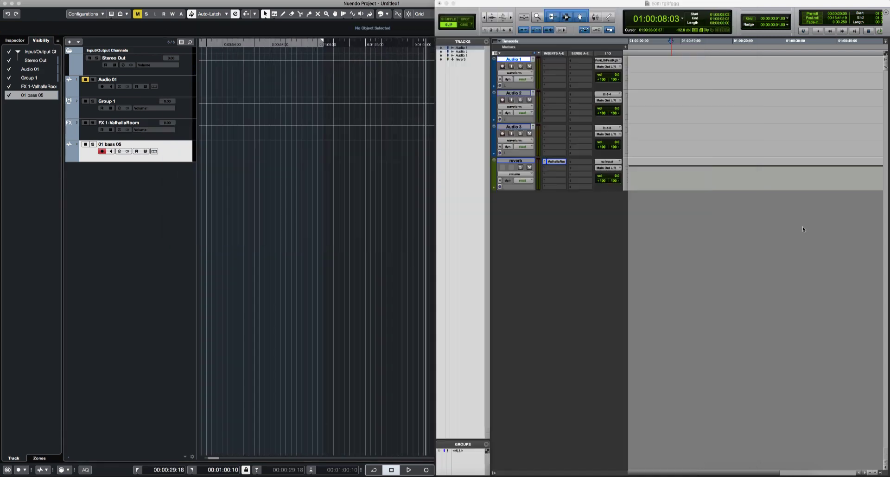
left_click(675, 128)
key("super+4")
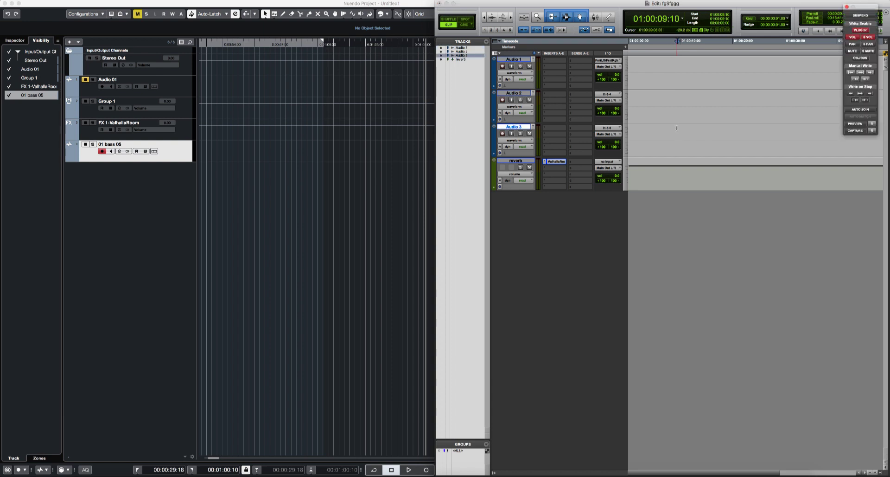
left_click_drag(874, 8, 769, 42)
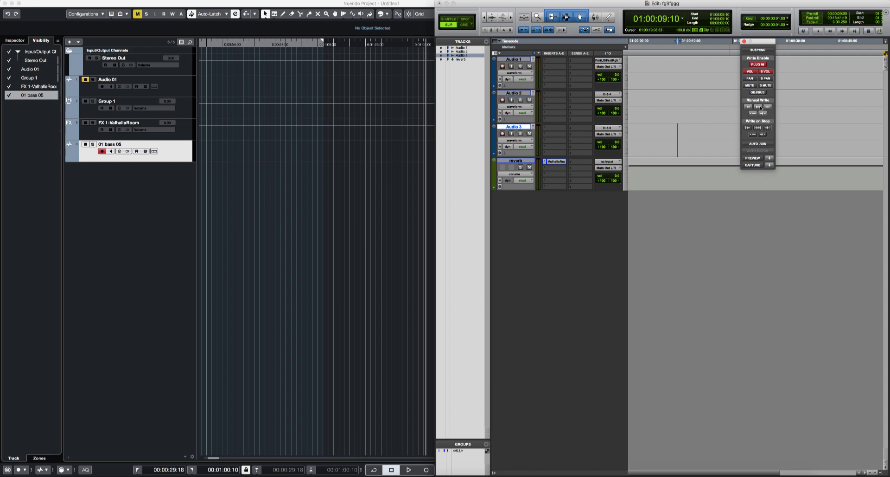
- Return to Nuendo, view and close the Automation Panel, and bring up the Direct Offline Processing window
left_click(339, 202)
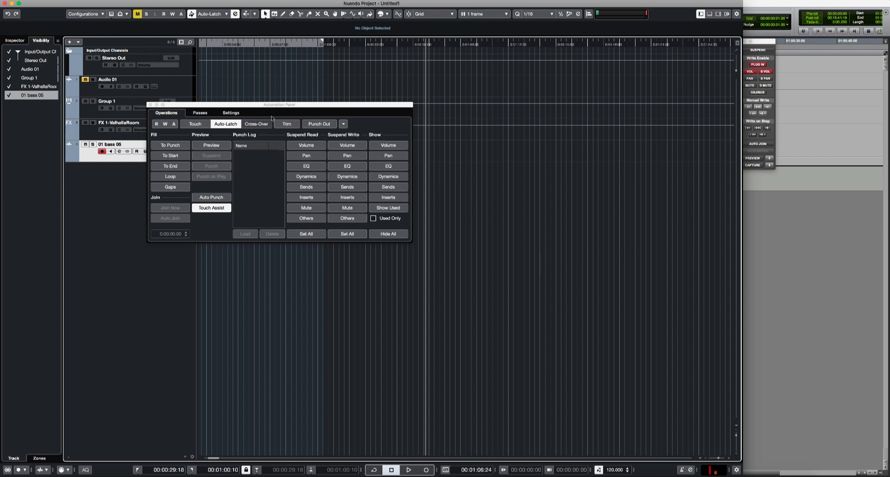
left_click(151, 104)
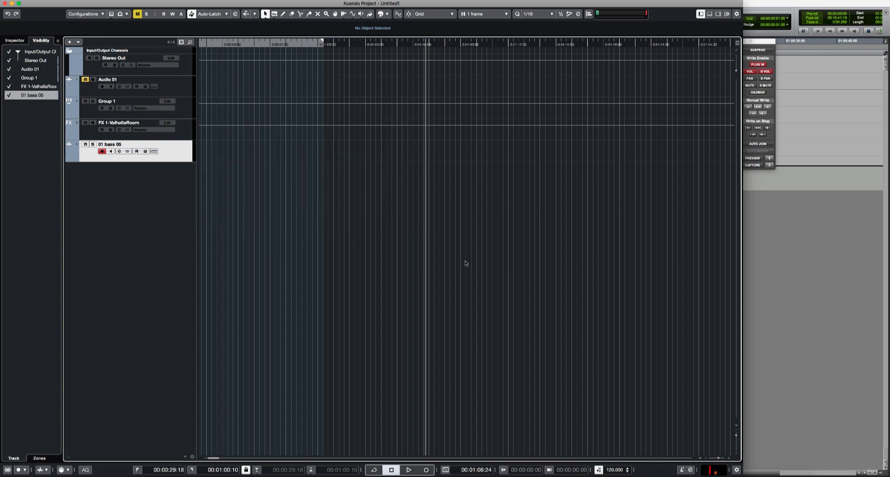
key("F7")
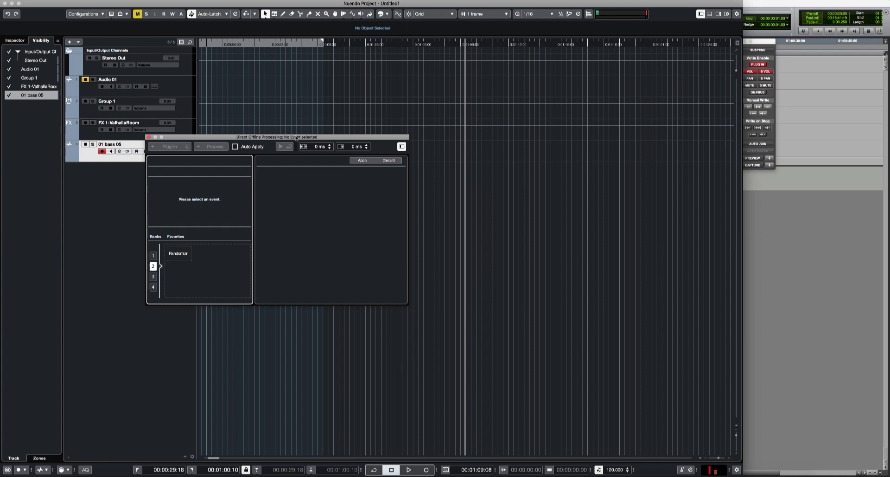
left_click_drag(296, 138, 328, 141)
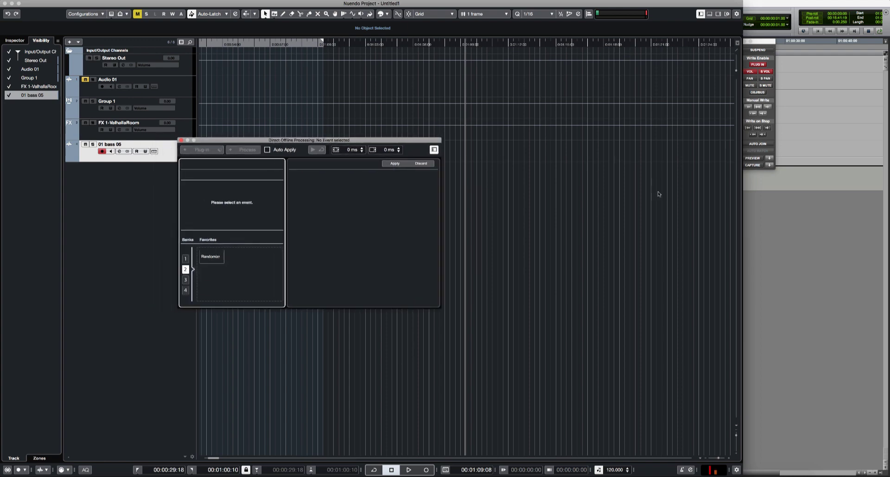
- Switch to Pro Tools, close its Automation window, and browse the AudioSuite EQ plug-ins
left_click(782, 237)
left_click(743, 42)
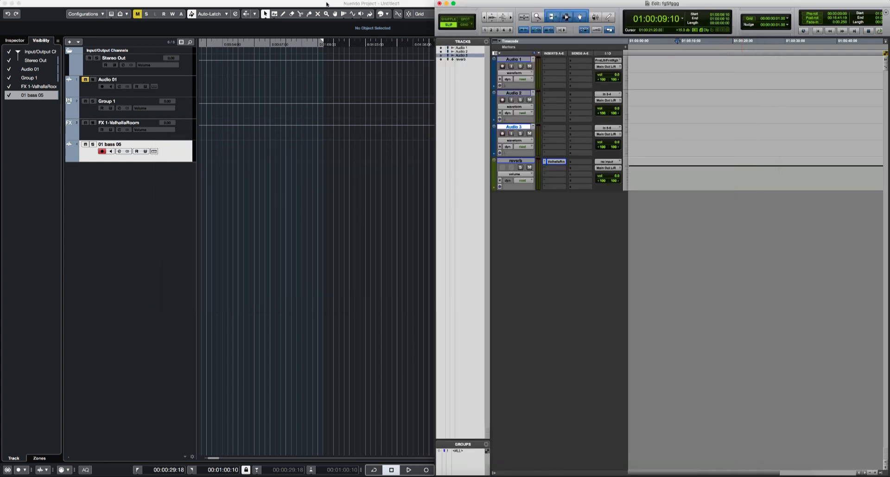
left_click(178, 1)
mouse_move(204, 4)
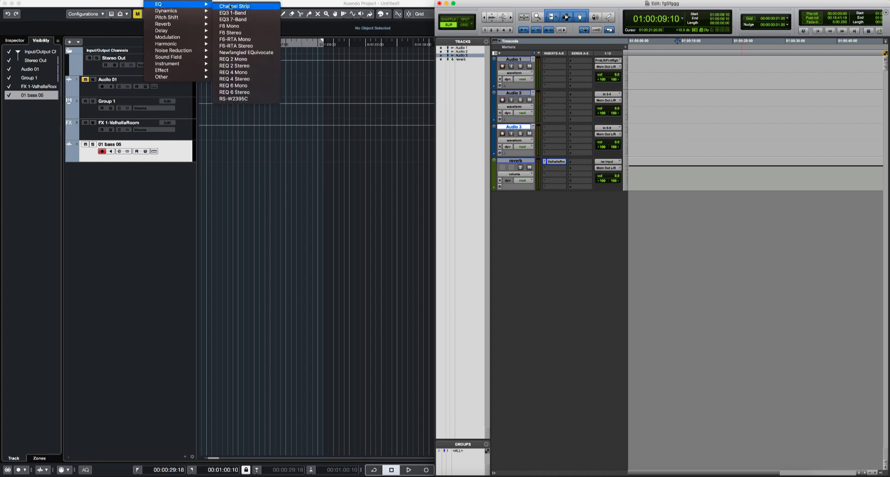
left_click(247, 9)
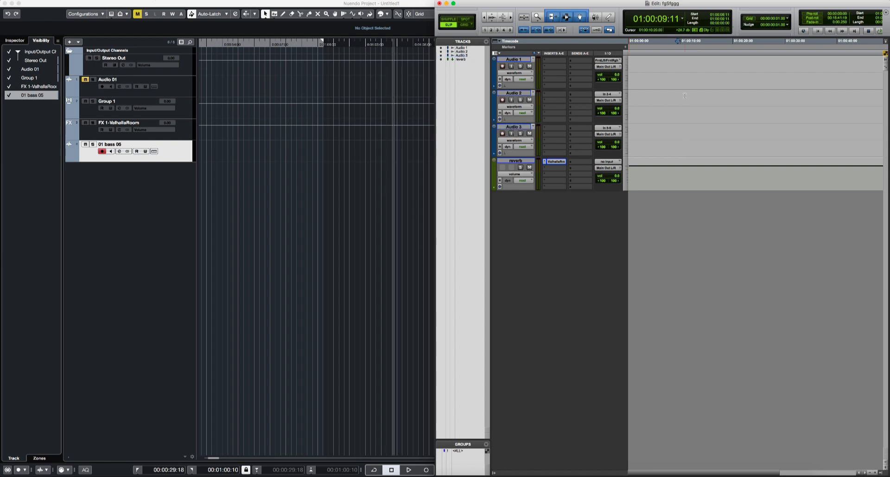
left_click(685, 96)
left_click(678, 95)
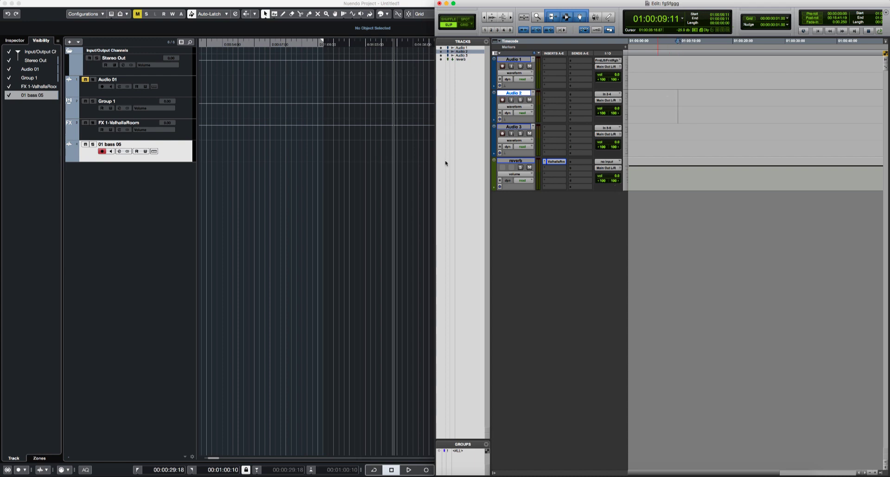
- Return to Nuendo and bring up the Video Player over the middle of the project window
left_click(409, 197)
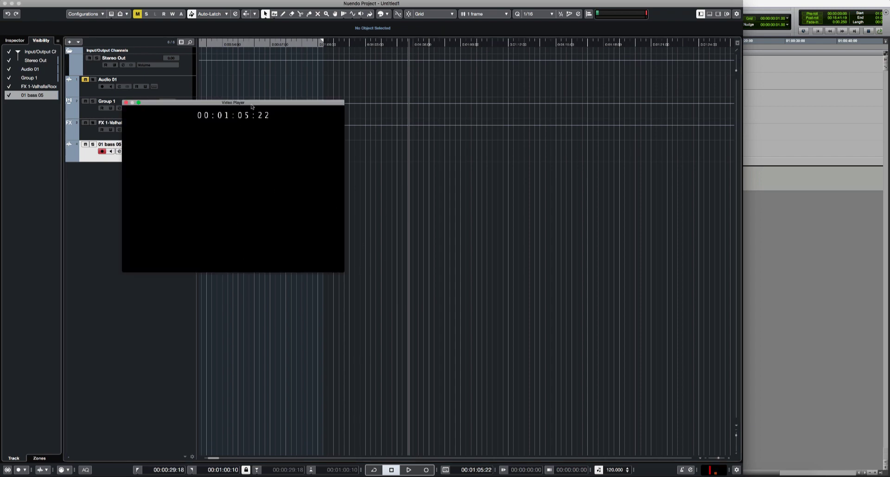
left_click_drag(251, 106, 339, 117)
- Switch to Pro Tools, create a new video track, and move its video window over the Edit window
left_click(765, 142)
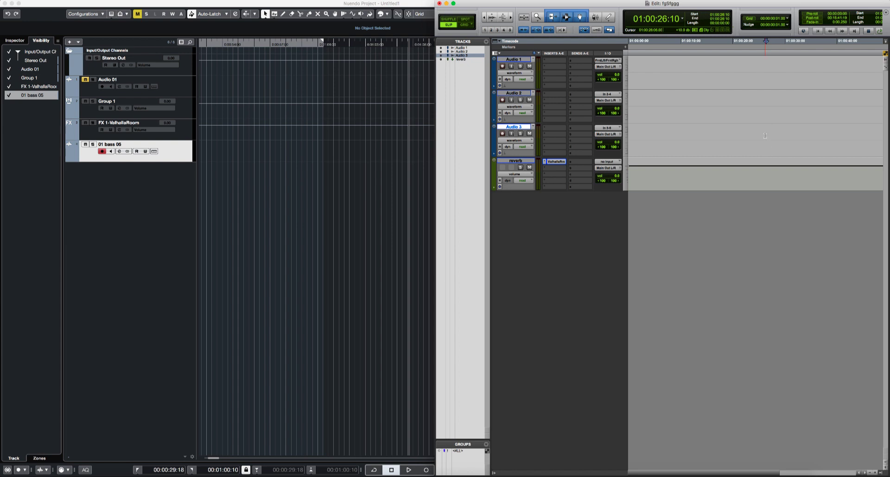
key("super+shift+n")
key("Return")
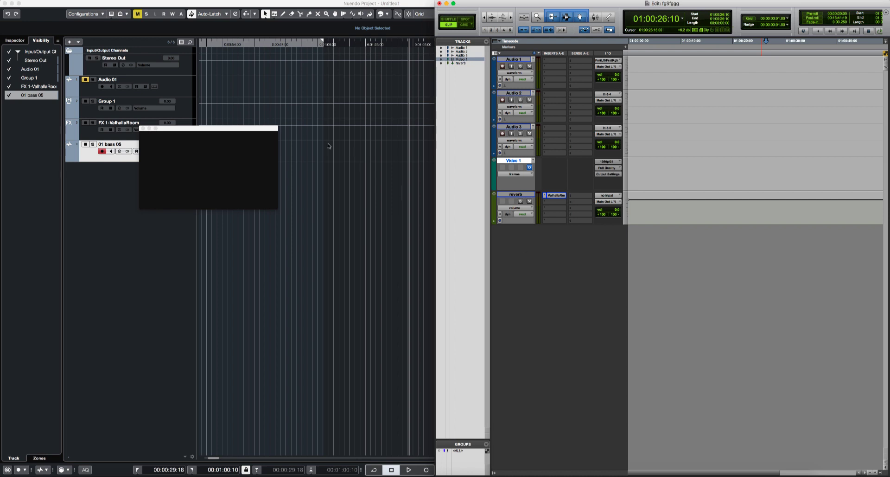
left_click_drag(254, 134, 694, 116)
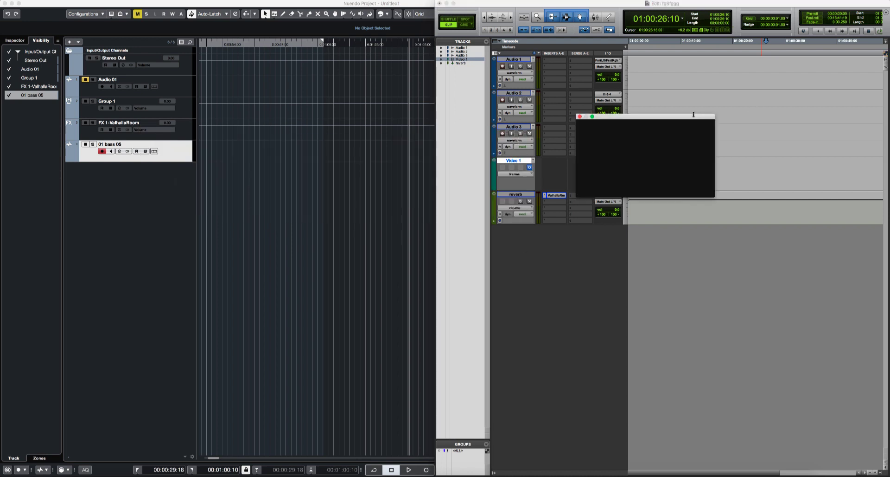
- Return to Nuendo, move the project cursor to 00:01:12:18 to check the Video Player's timecode, and close the player
left_click(276, 257)
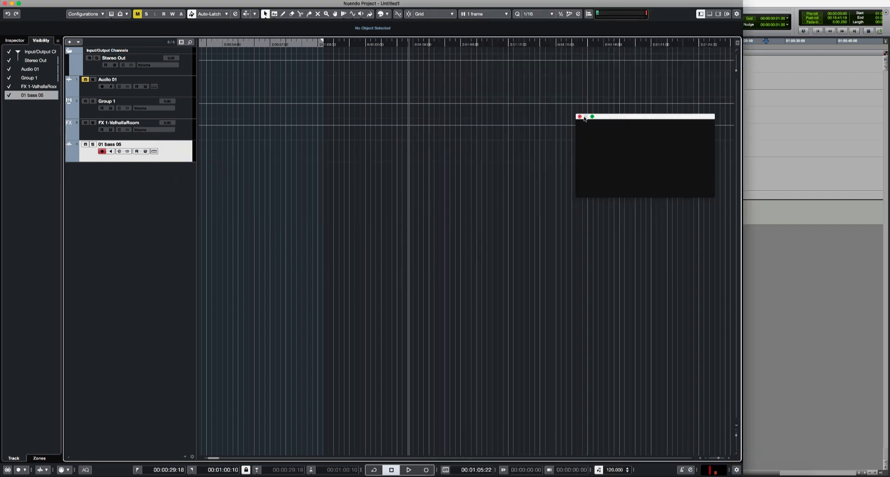
left_click(518, 216)
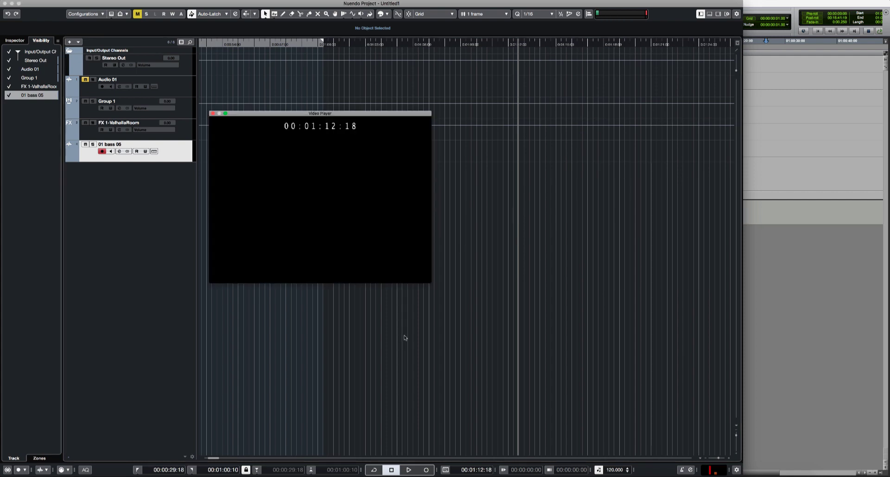
left_click(382, 198)
key("g")
key("h")
- Compare Nuendo's snap settings with the Pro Tools edit modes, selecting Spot and returning to Slip
left_click(775, 94)
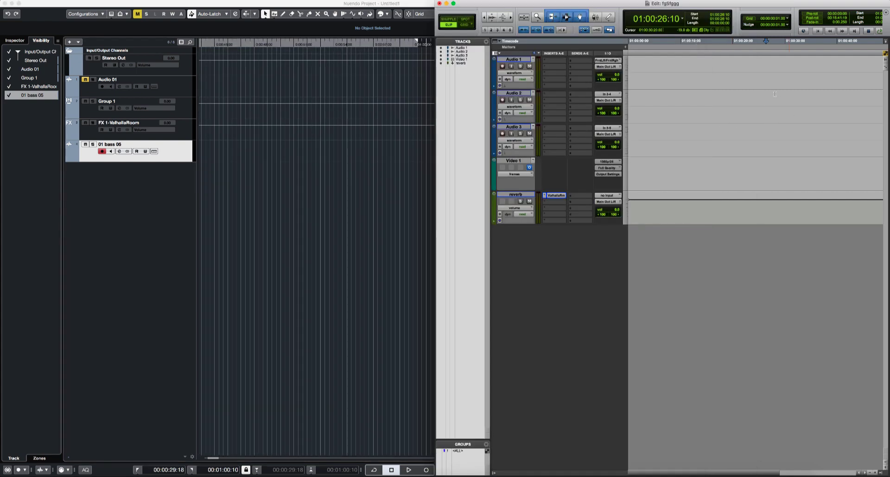
left_click(392, 97)
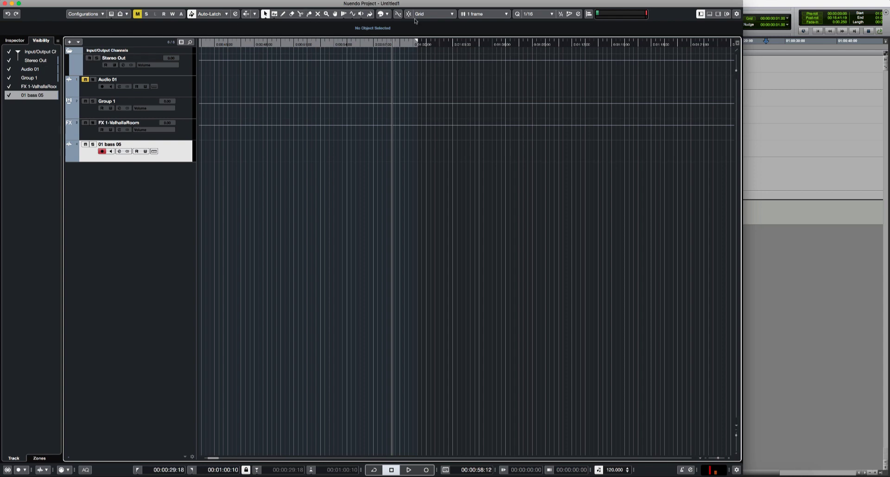
left_click(773, 81)
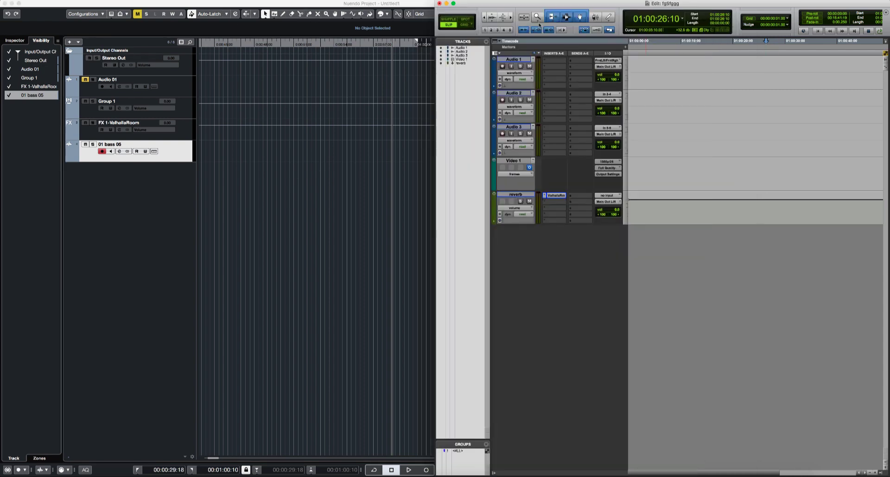
left_click(472, 20)
left_click(448, 25)
- Switch between Nuendo and Pro Tools, ending in Nuendo with the project cursor at 00:00:57:00
left_click(322, 171)
left_click(782, 168)
left_click(417, 162)
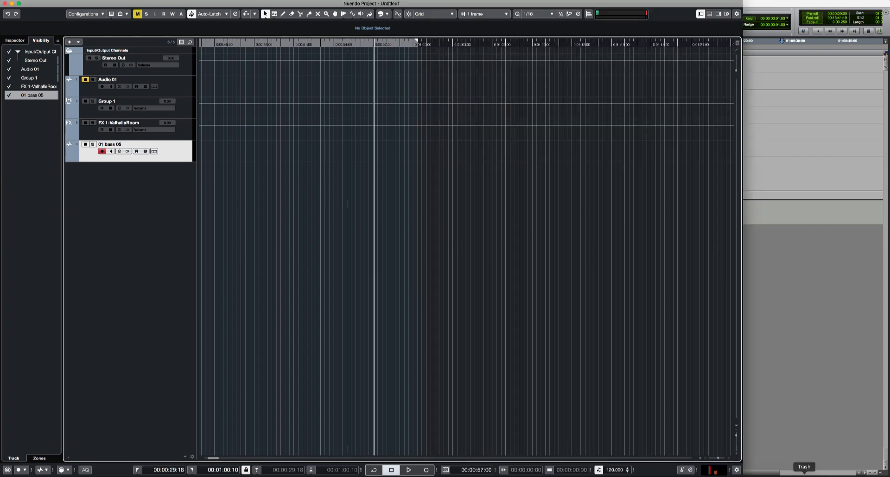